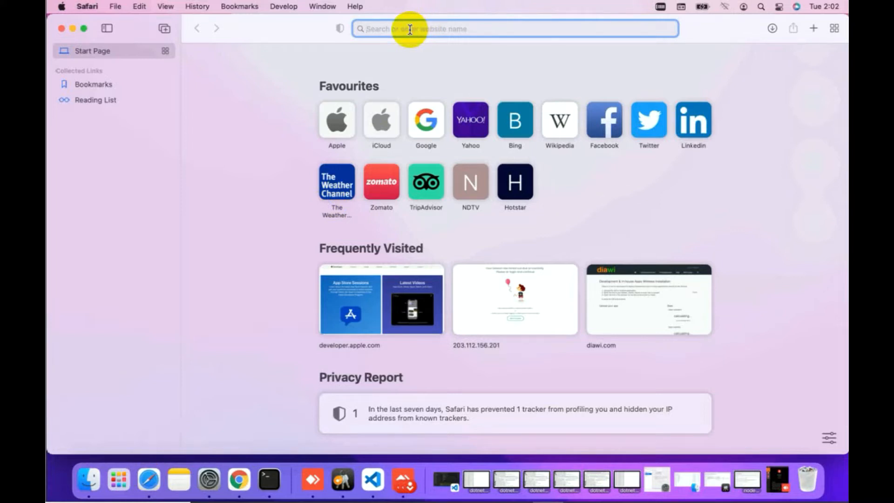
Load developer.apple.com in Safari by accepting the 'de' address-bar autocompletion
right_click(409, 30)
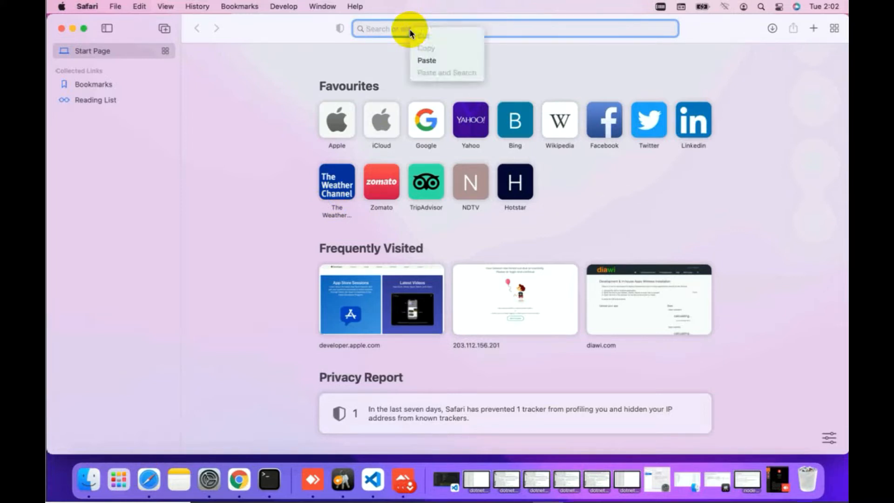
click(426, 60)
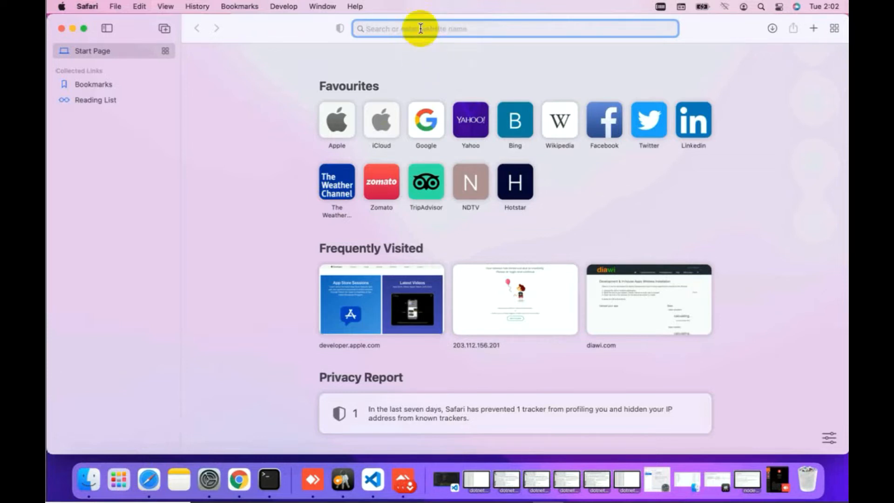
text(de)
key(Return)
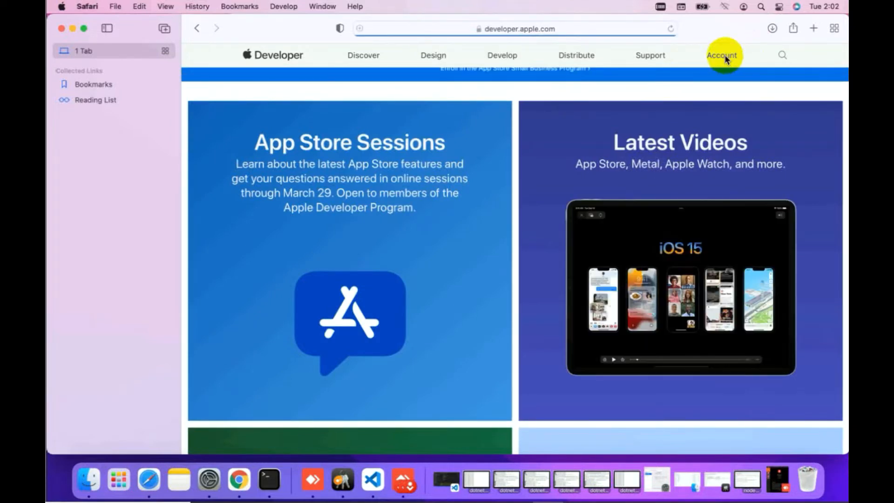
Go to Account > Certificates, Identifiers & Profiles > Devices and open the registered iPhone 'ss'
click(722, 56)
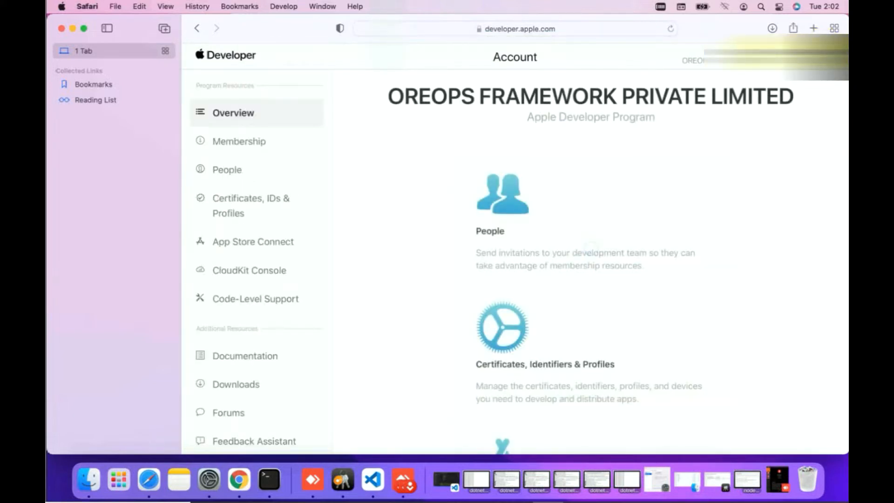
click(745, 61)
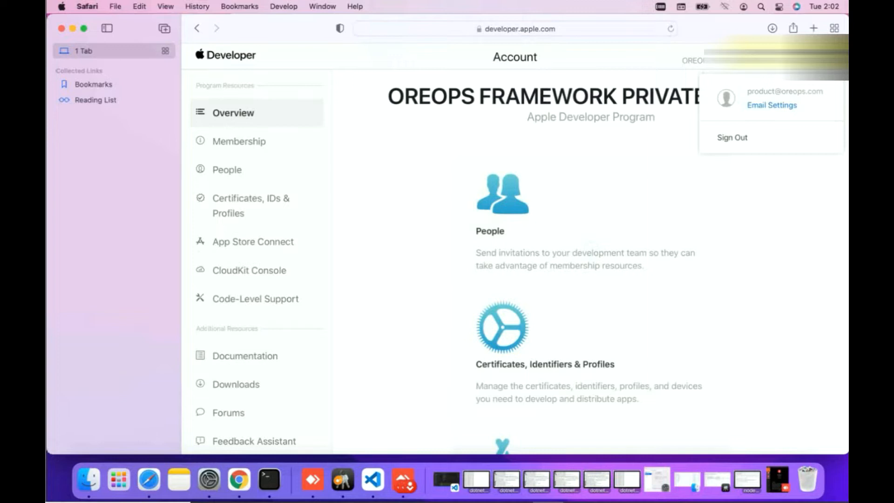
click(252, 204)
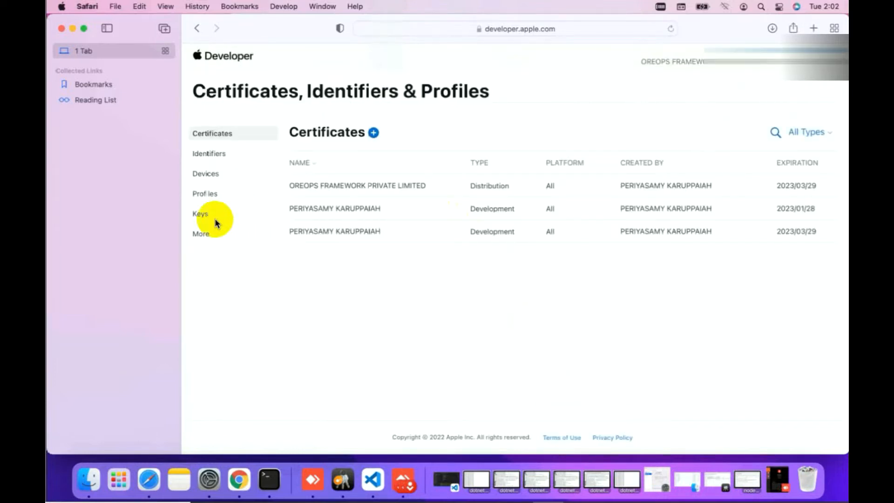
click(213, 179)
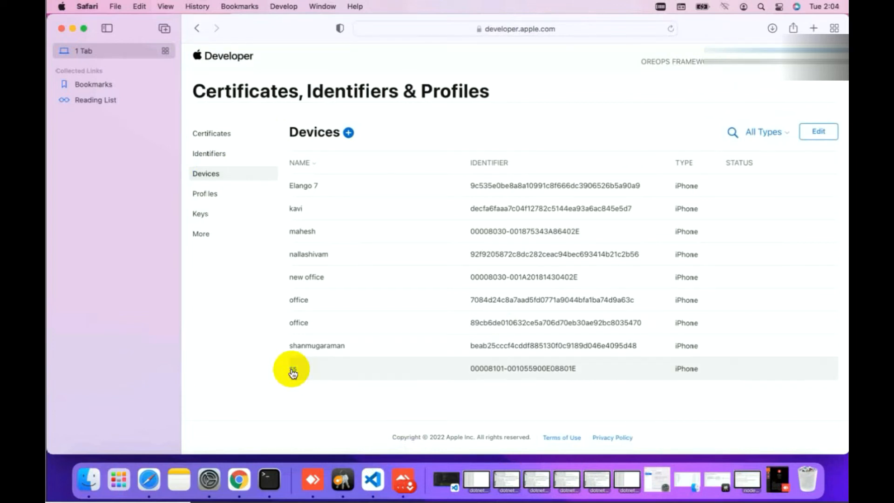
click(292, 371)
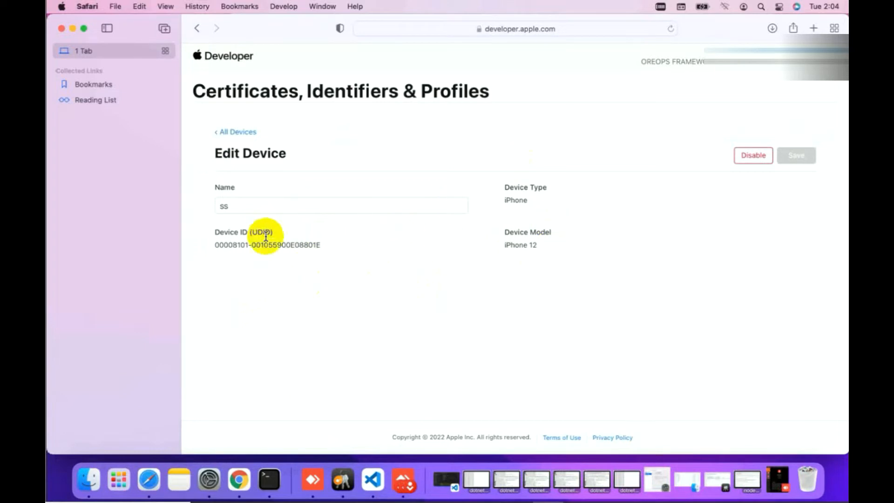
triple_click(321, 243)
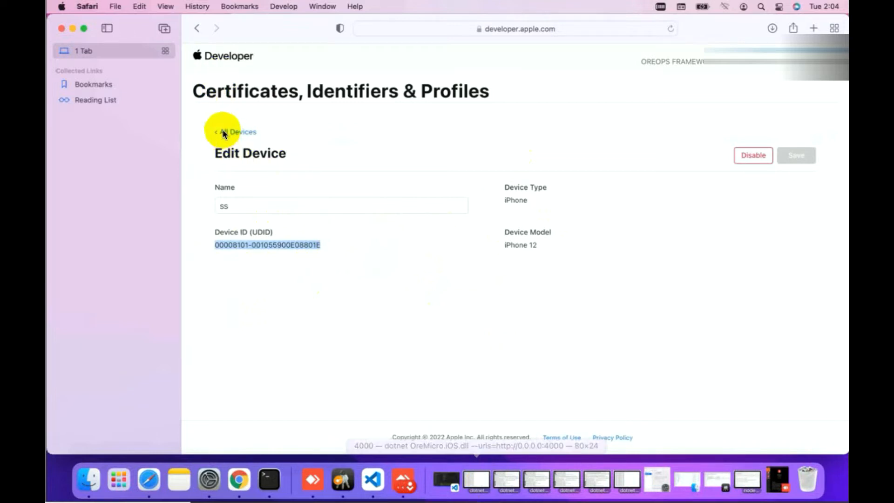
click(197, 28)
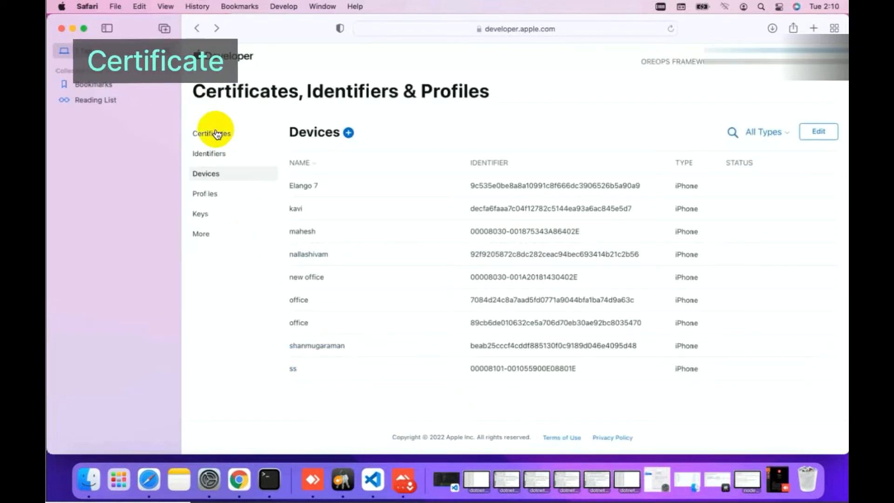
Start a new iOS Distribution (App Store and Ad Hoc) certificate, reaching the CSR upload page
click(215, 134)
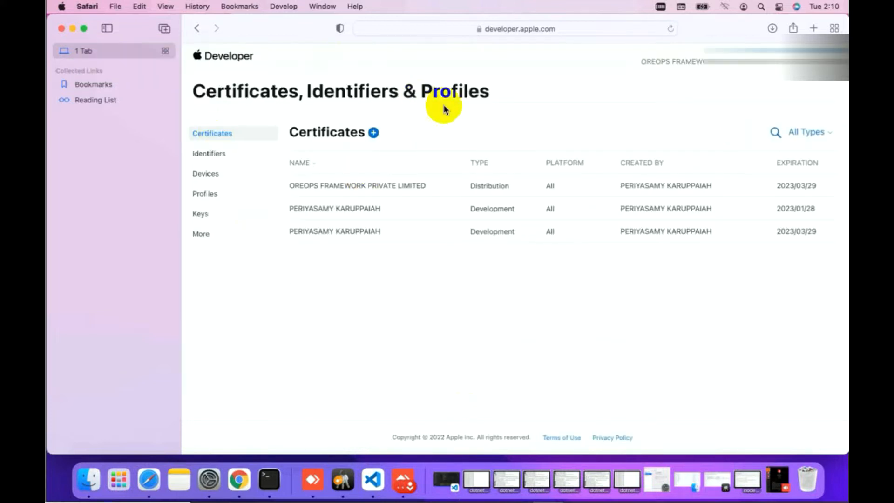
click(372, 134)
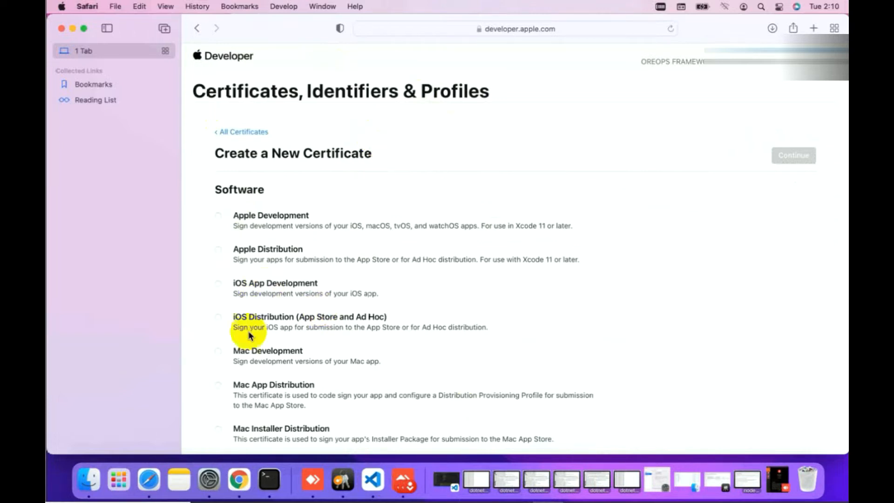
click(218, 318)
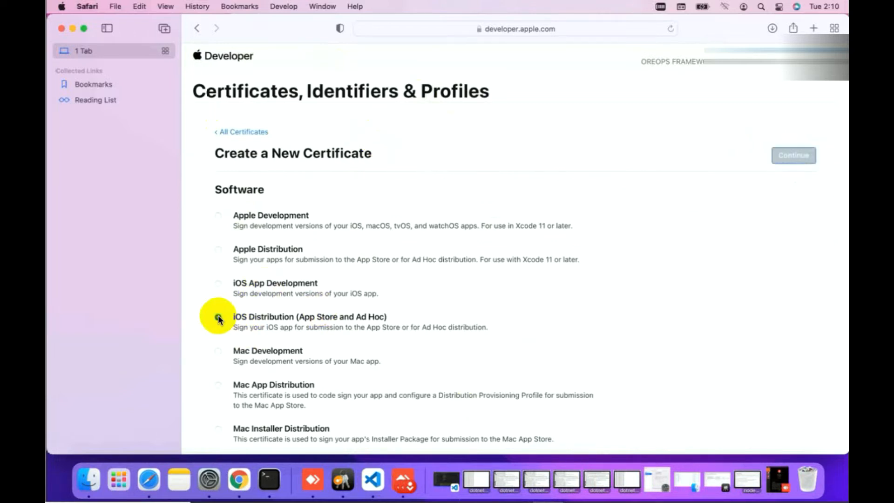
click(794, 159)
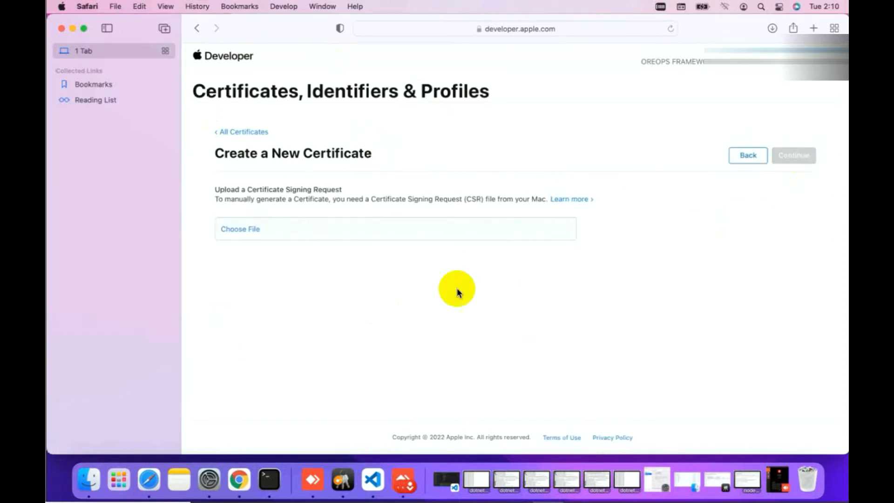
click(423, 235)
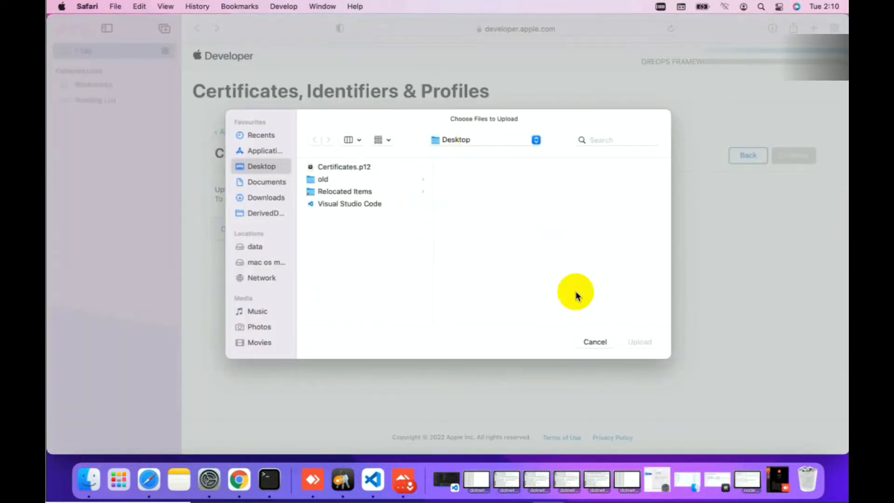
click(594, 344)
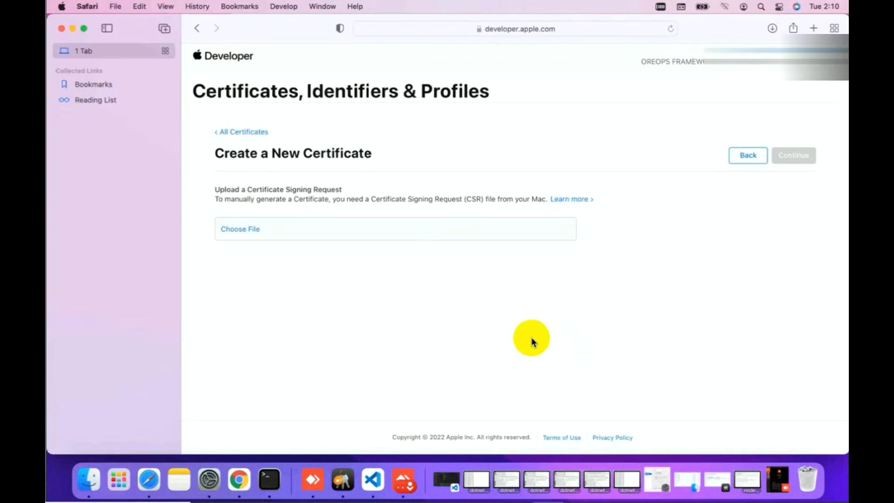
Launch Keychain Access from Spotlight and bring up its Certificate Assistant menu
click(760, 7)
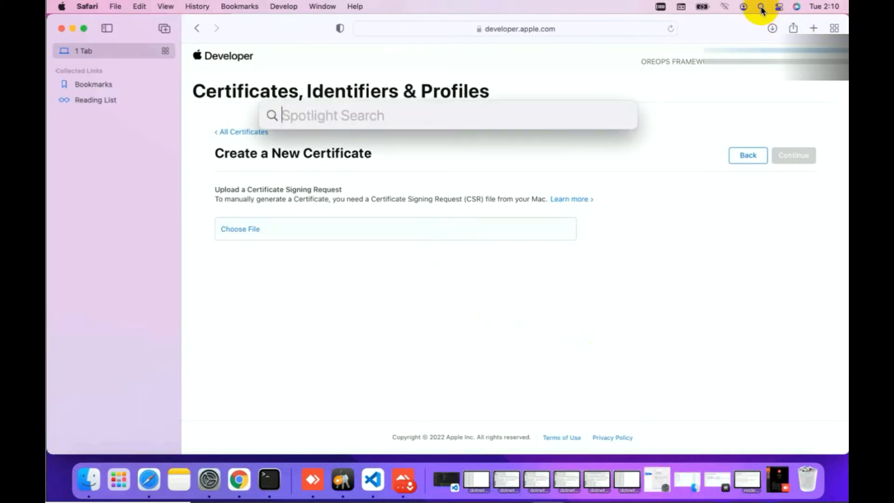
text(Key)
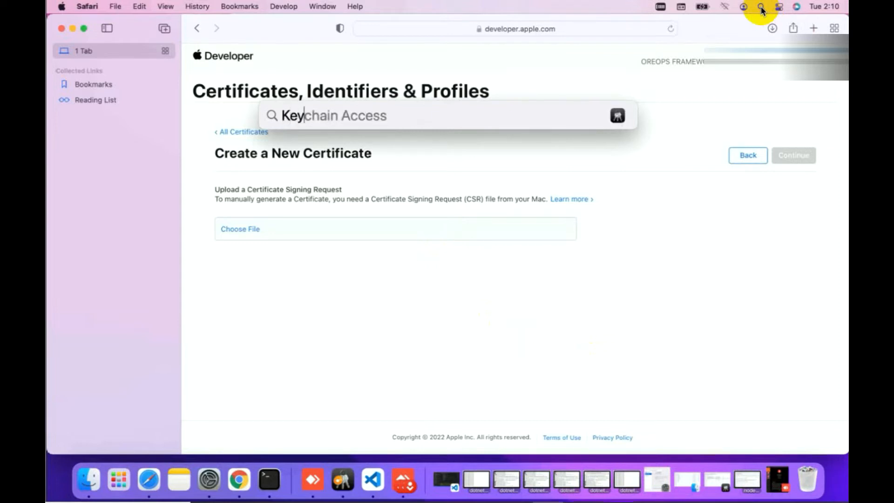
text(chain Access)
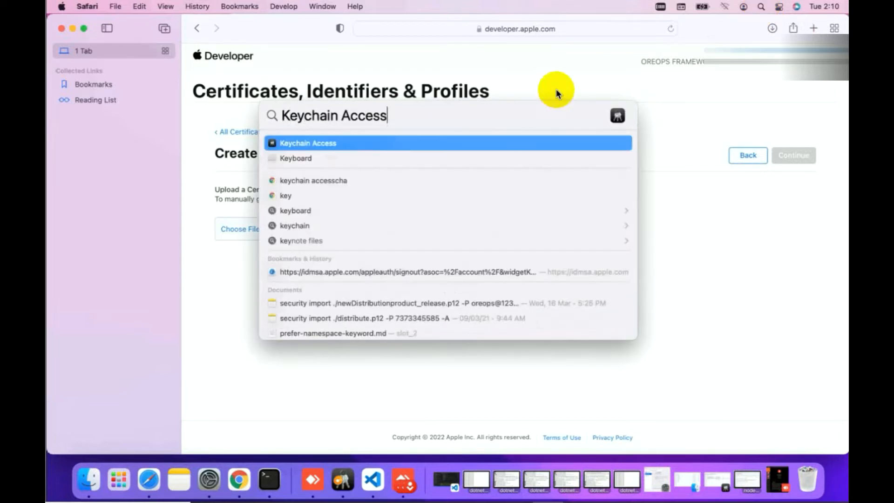
click(369, 144)
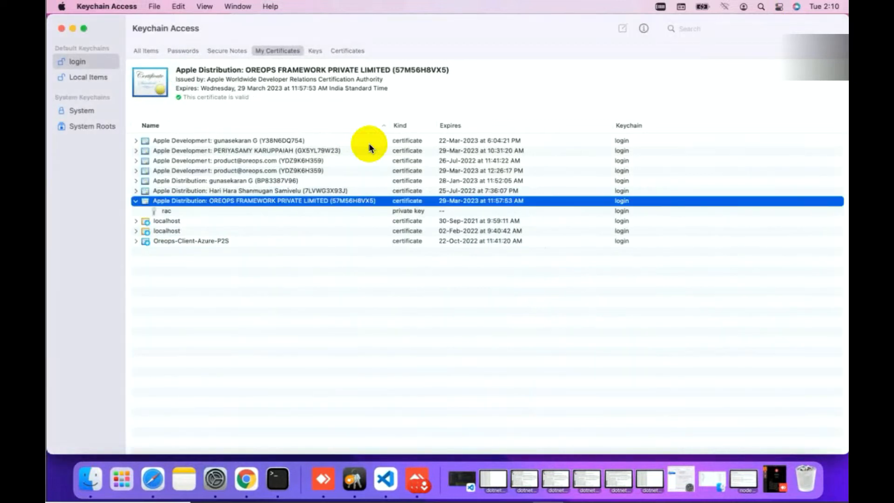
click(116, 8)
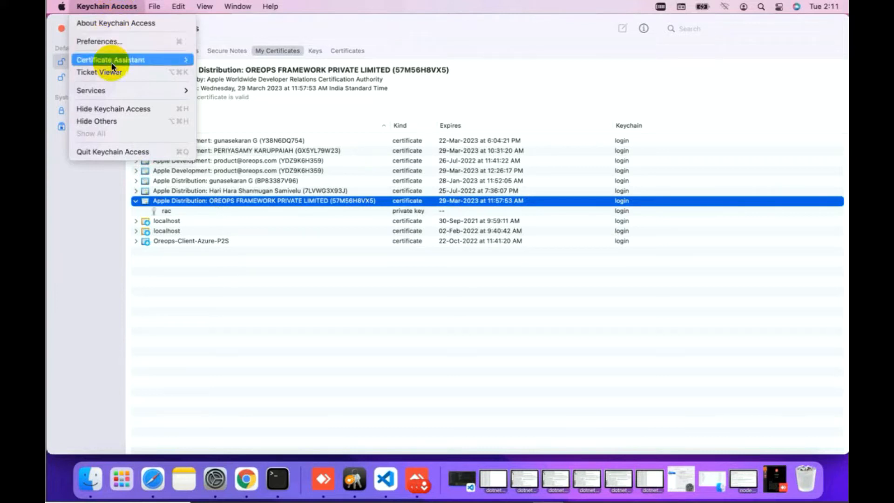
mouse_move(177, 60)
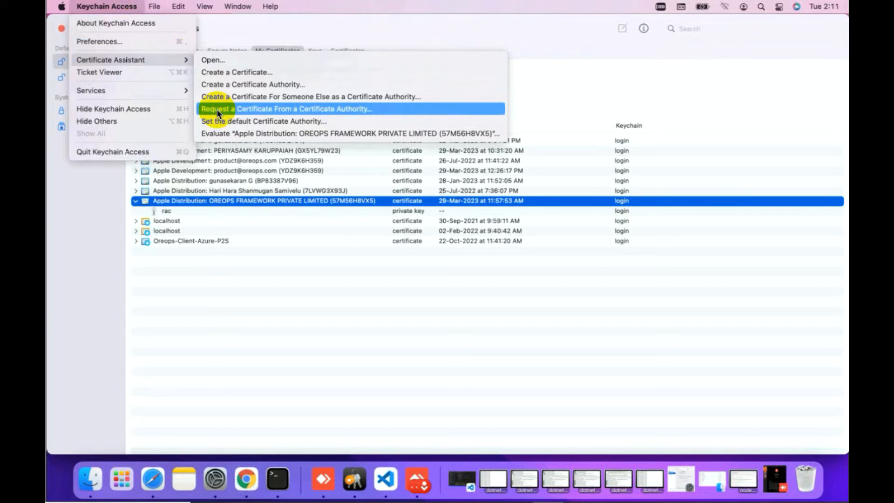
Request a certificate from a Certificate Authority, entering the user's and CA e-mail addresses
click(258, 113)
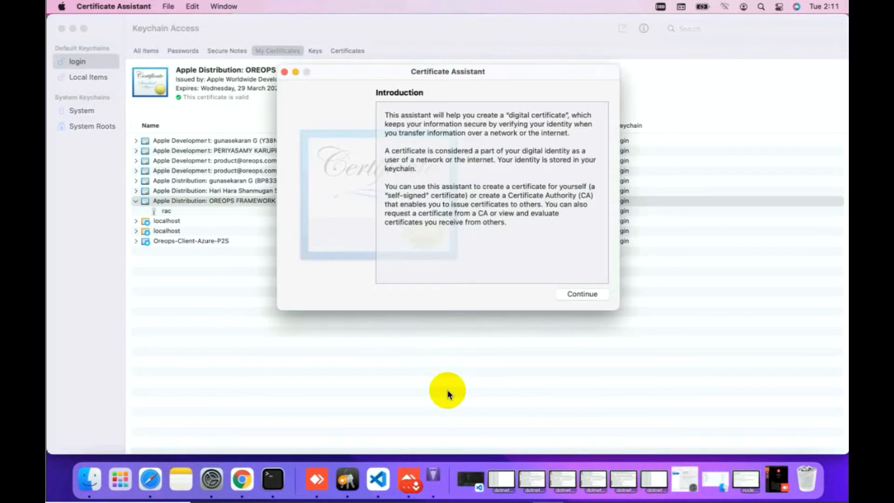
click(582, 293)
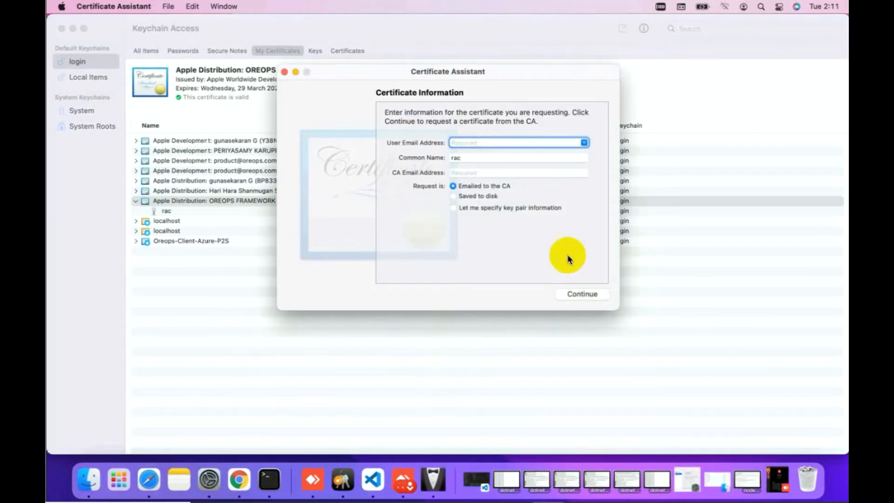
right_click(459, 145)
click(482, 174)
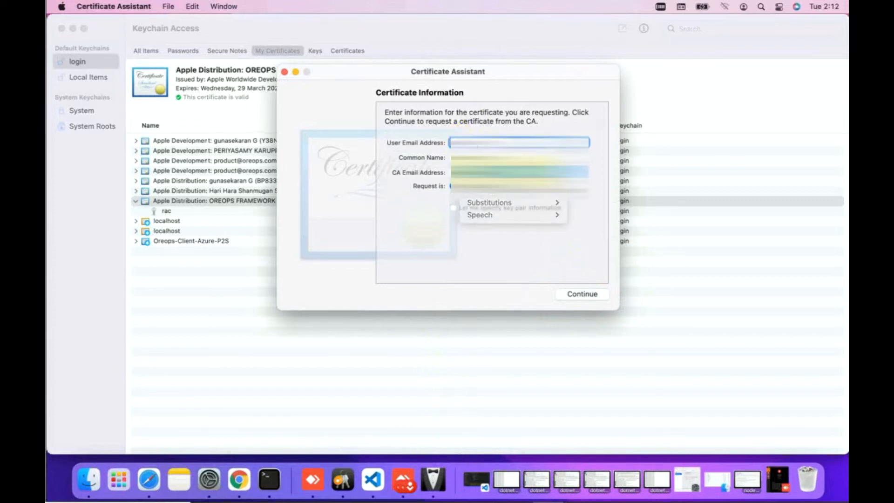
click(483, 172)
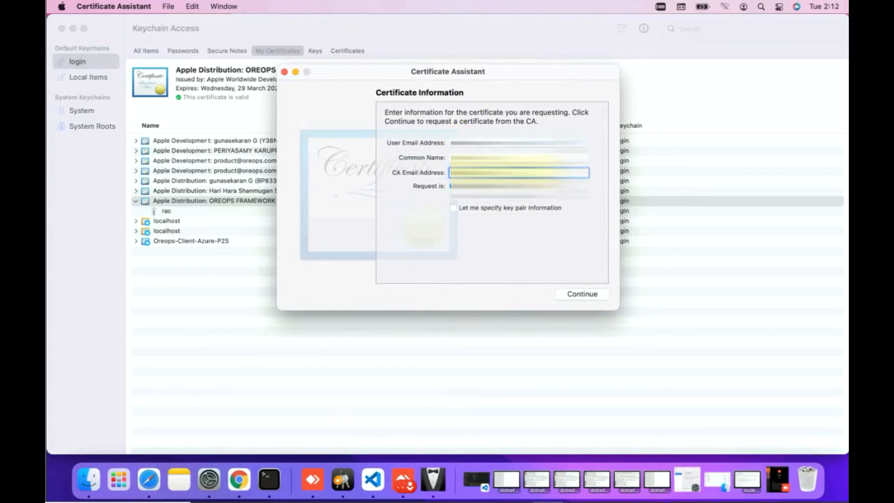
click(580, 294)
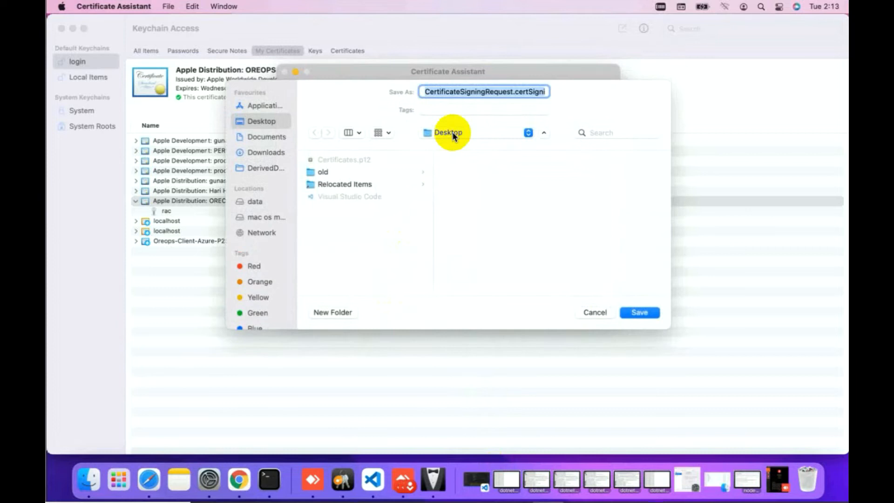
Save CertificateSigningRequest.certSigningRequest to the Desktop and return to Safari's upload page
click(453, 136)
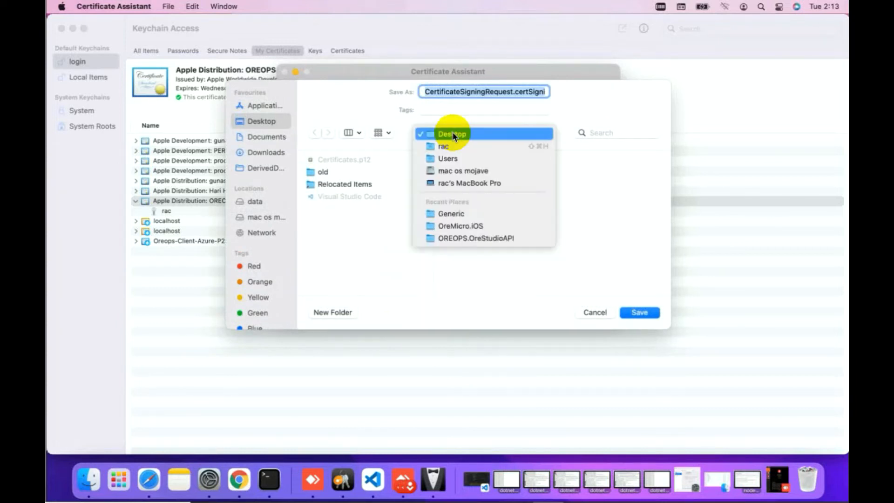
click(591, 188)
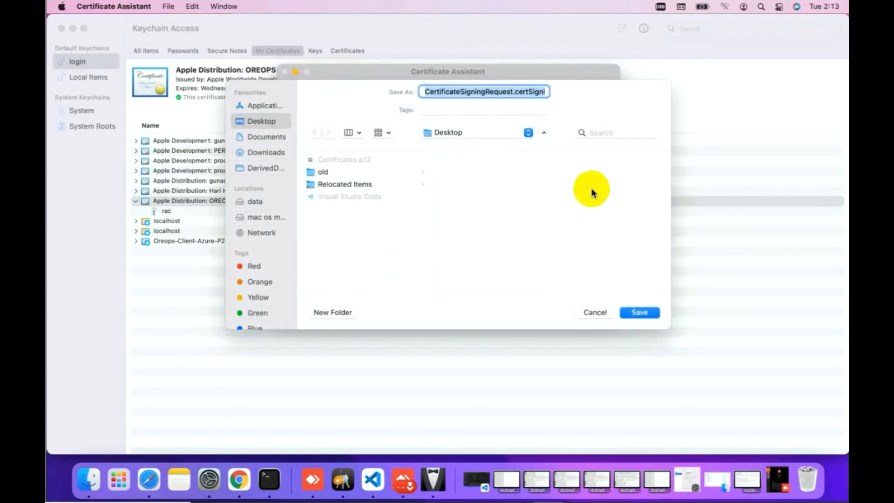
click(639, 313)
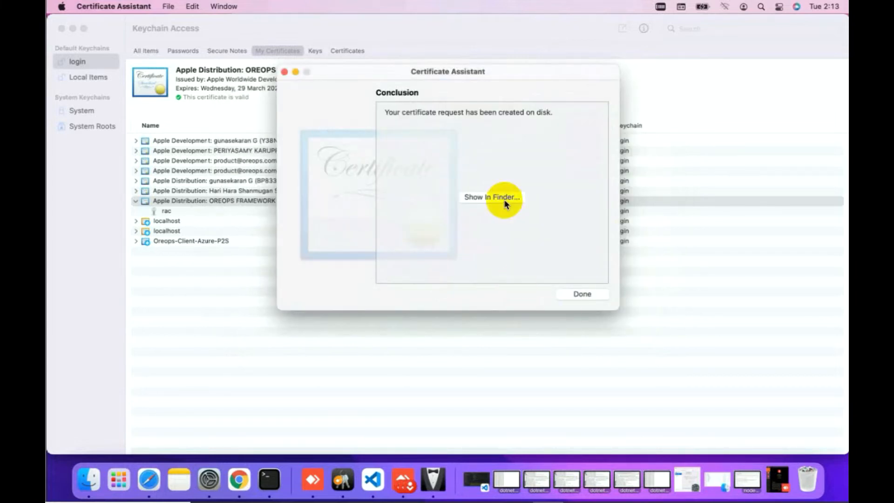
click(492, 197)
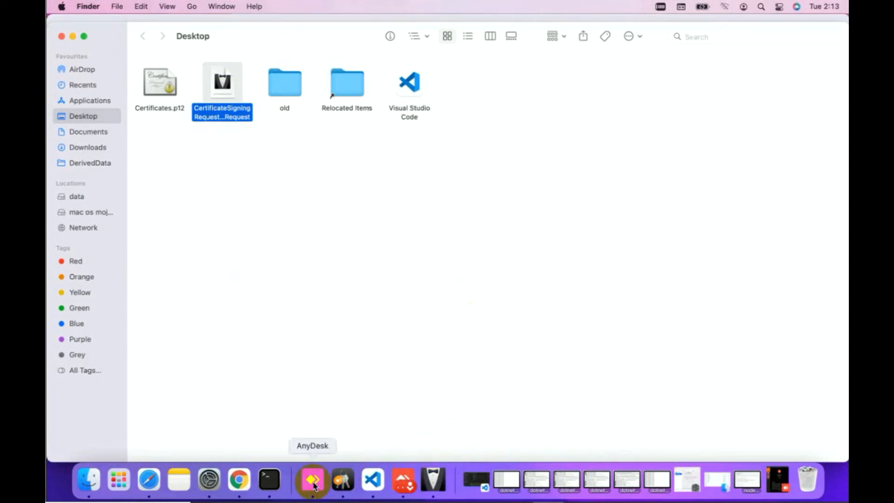
click(145, 484)
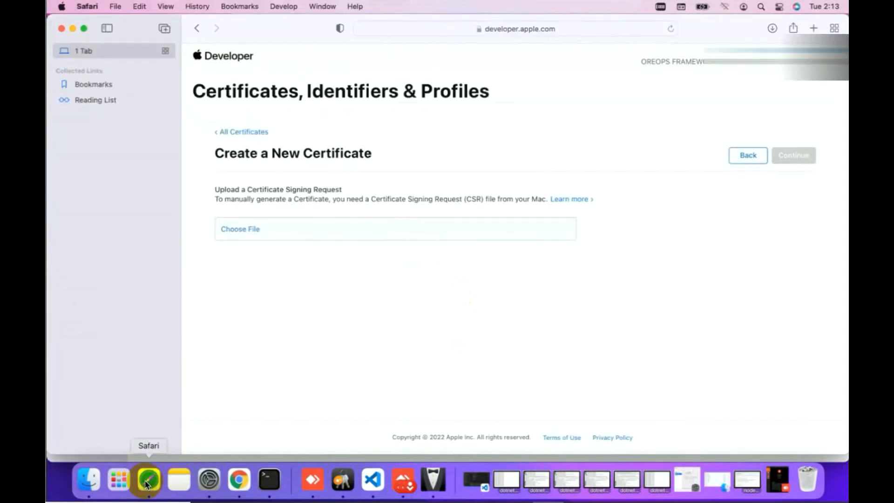
Upload the CertificateSigningRequest file to create the iOS Distribution certificate
click(279, 232)
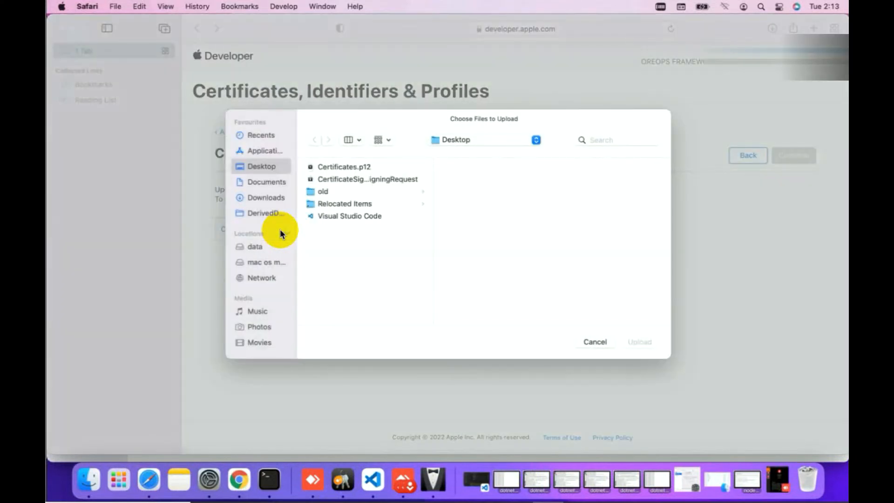
click(340, 179)
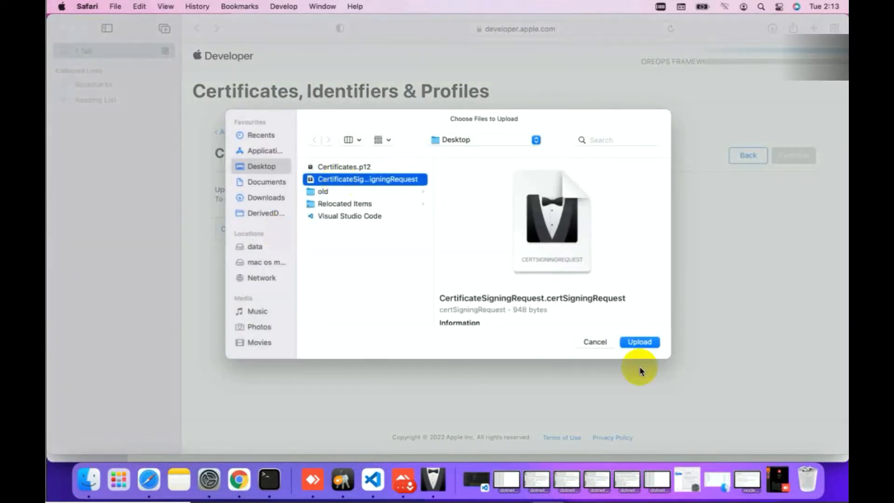
click(632, 343)
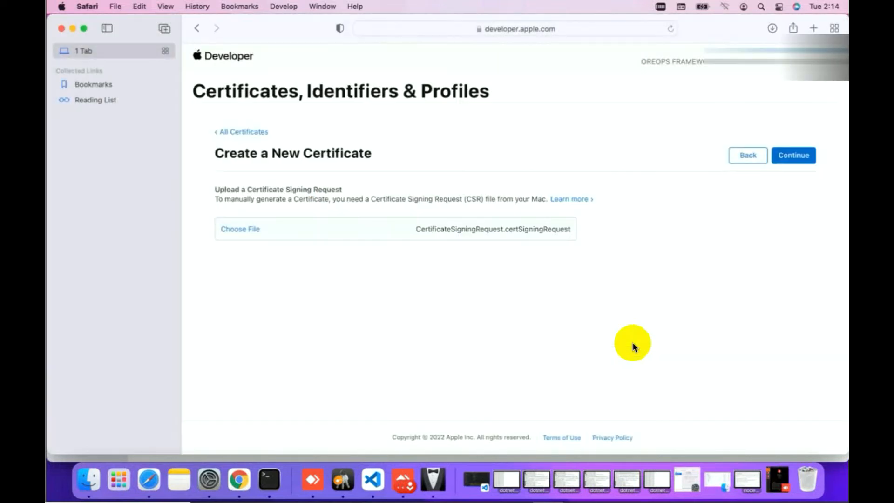
click(794, 157)
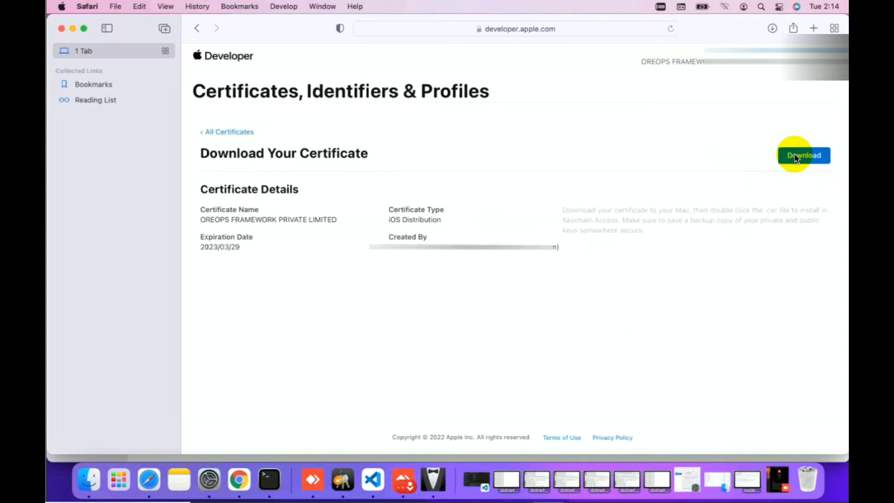
Download ios_distribution.cer, expiring 2023/03/29, and confirm it in Safari's Downloads list
click(795, 158)
click(772, 29)
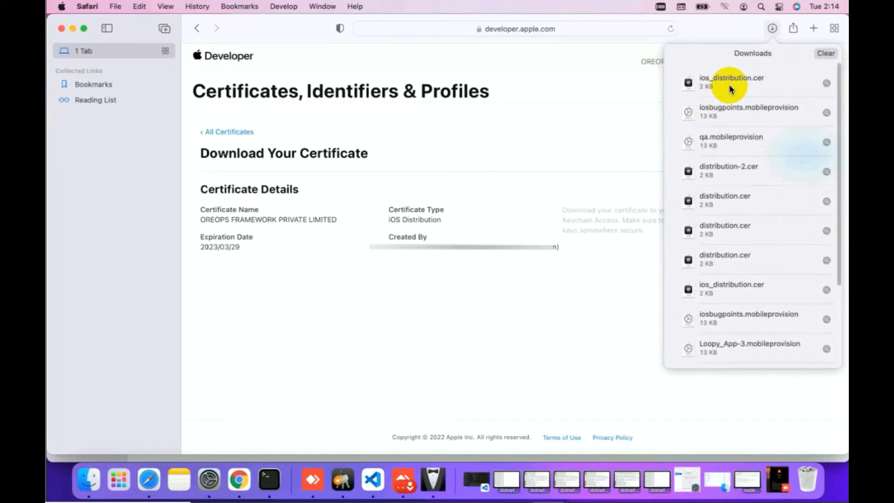
click(730, 88)
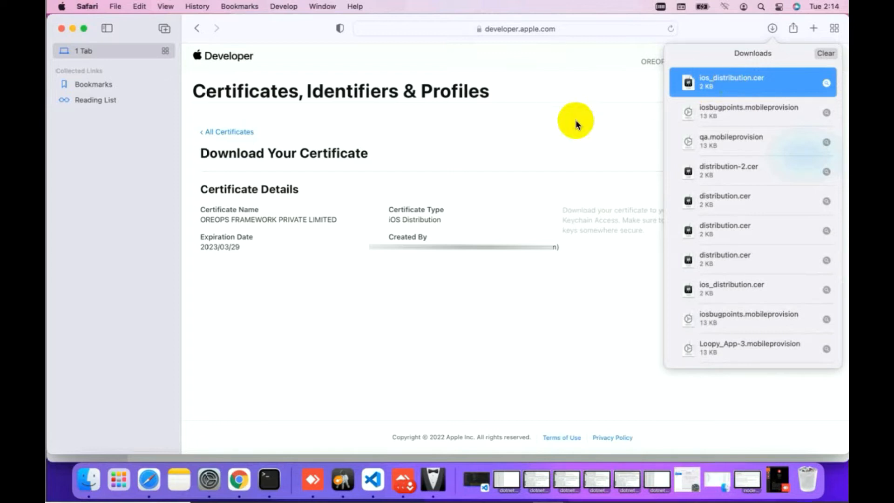
click(576, 123)
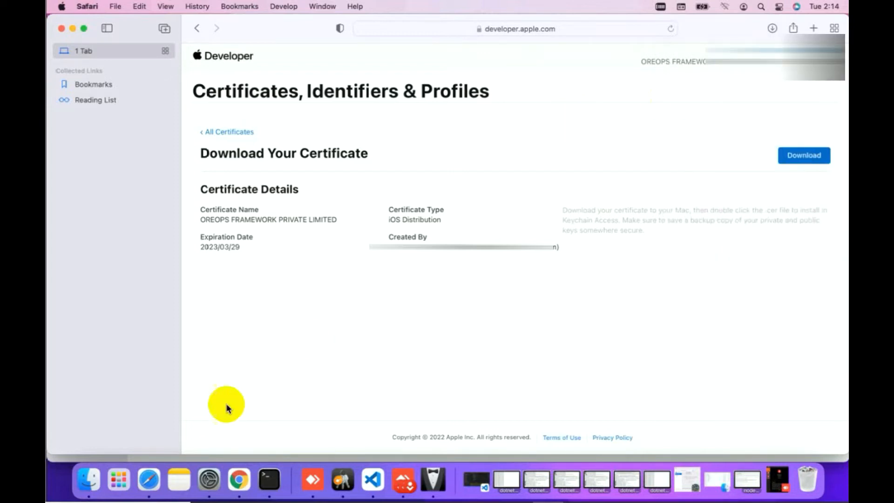
click(97, 484)
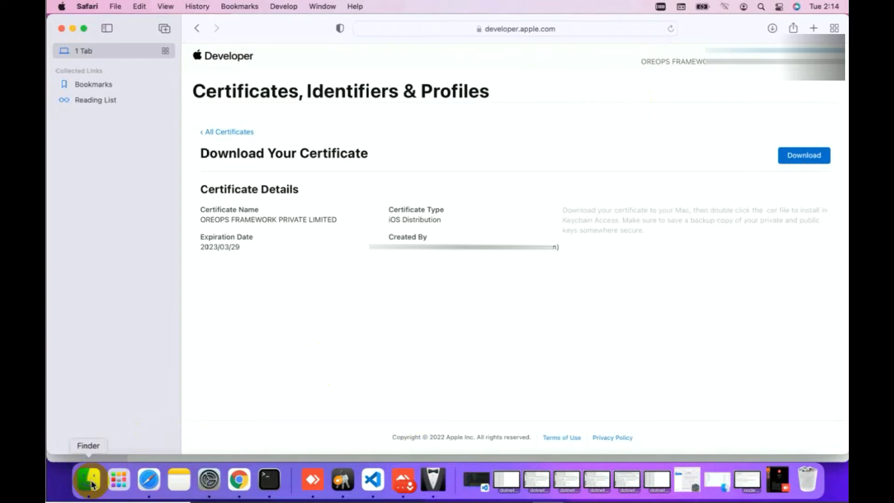
click(90, 149)
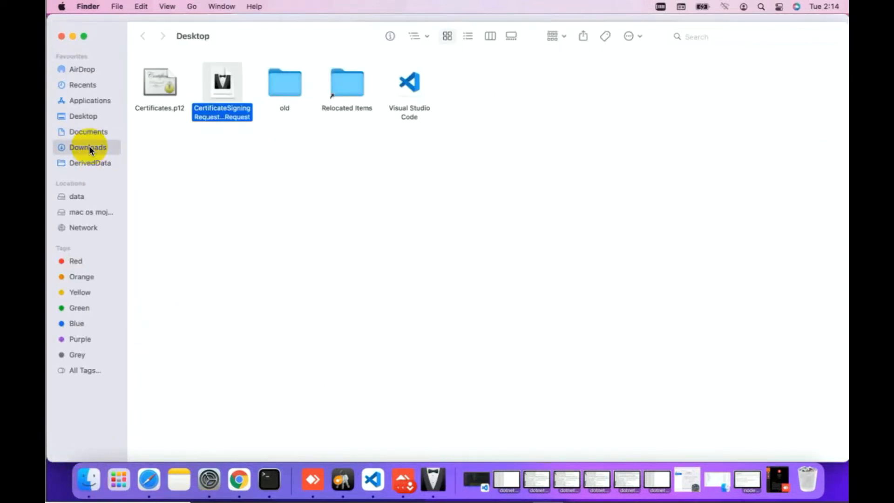
click(185, 77)
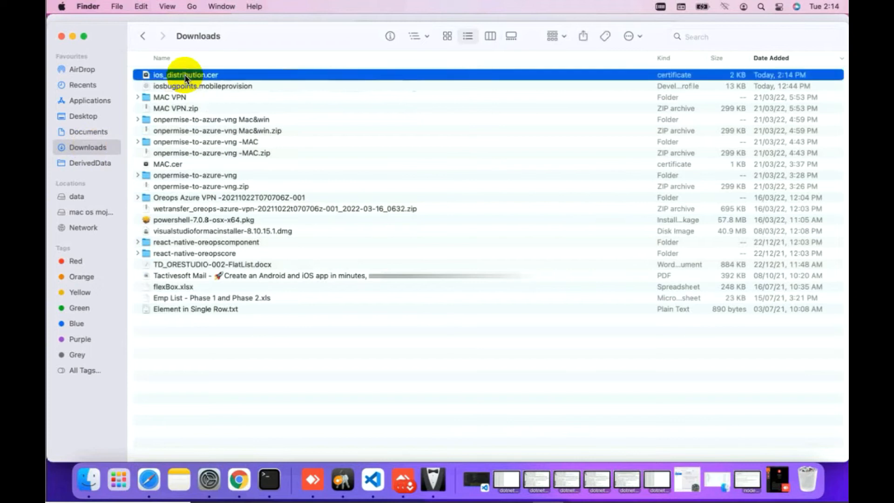
click(149, 479)
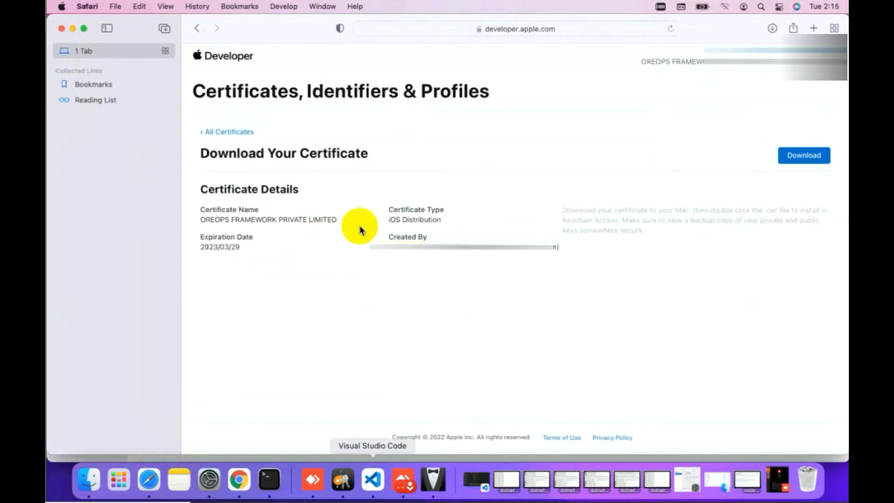
Navigate from the Developer home page through Account to Certificates, IDs & Profiles
click(209, 56)
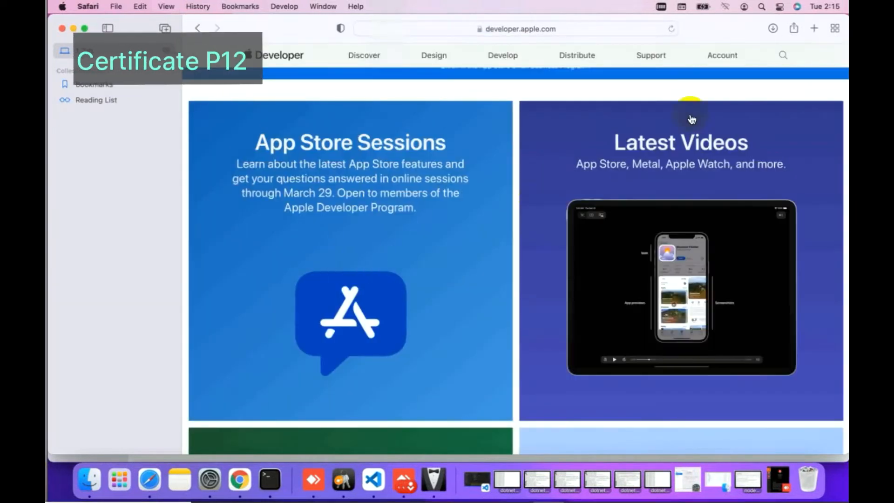
click(715, 58)
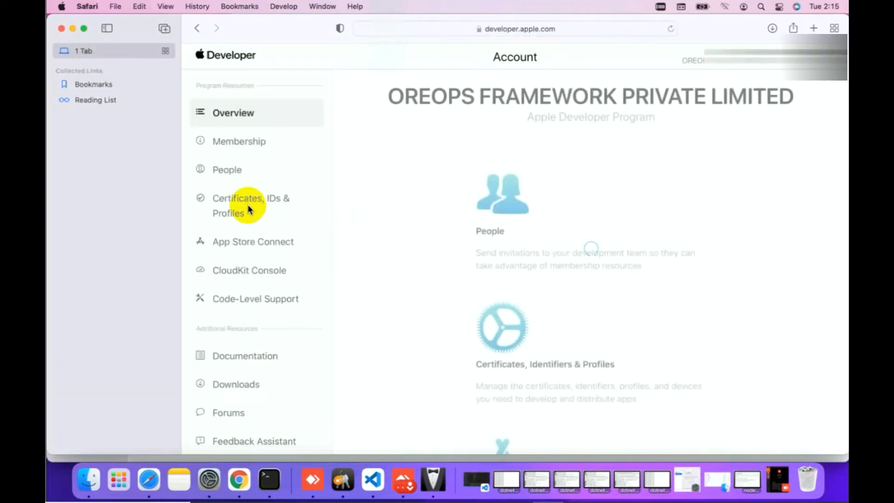
click(248, 209)
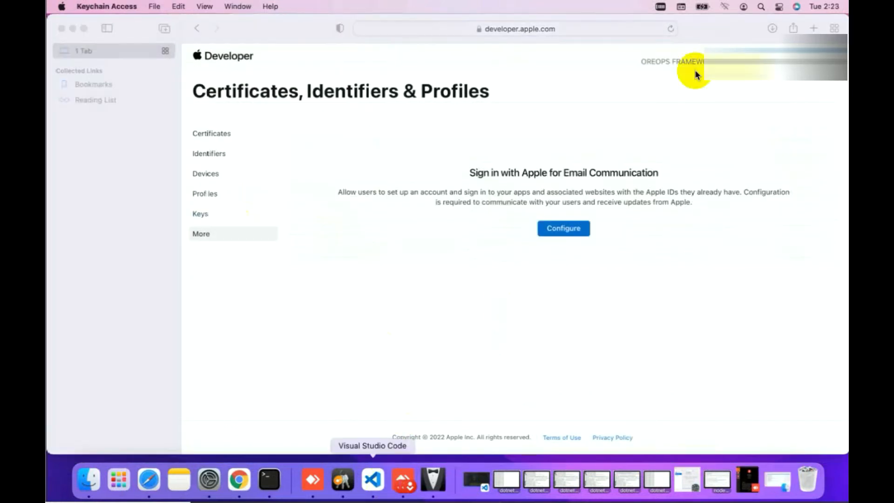
Reopen Keychain Access and inspect the iPhone Distribution certificate's paired private key
click(760, 8)
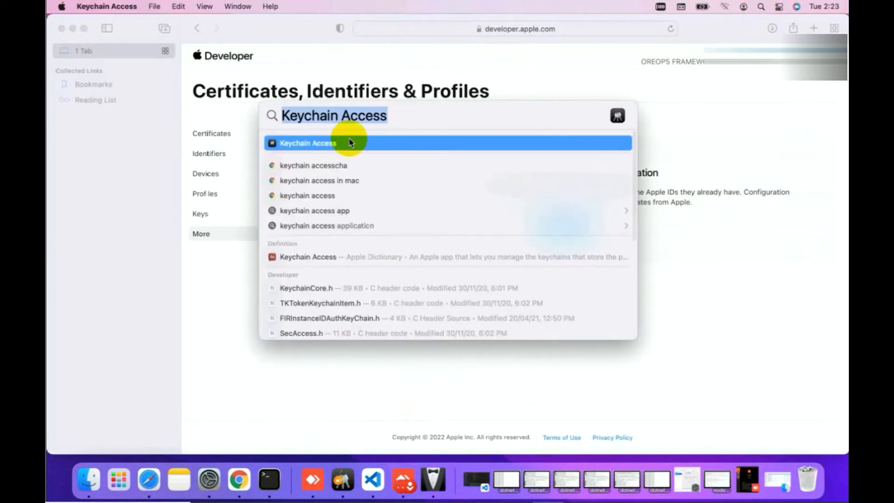
click(330, 144)
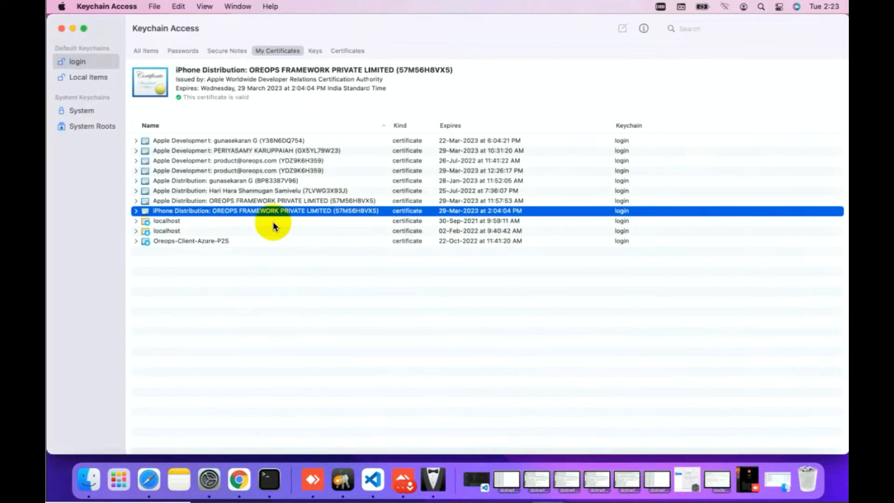
click(136, 212)
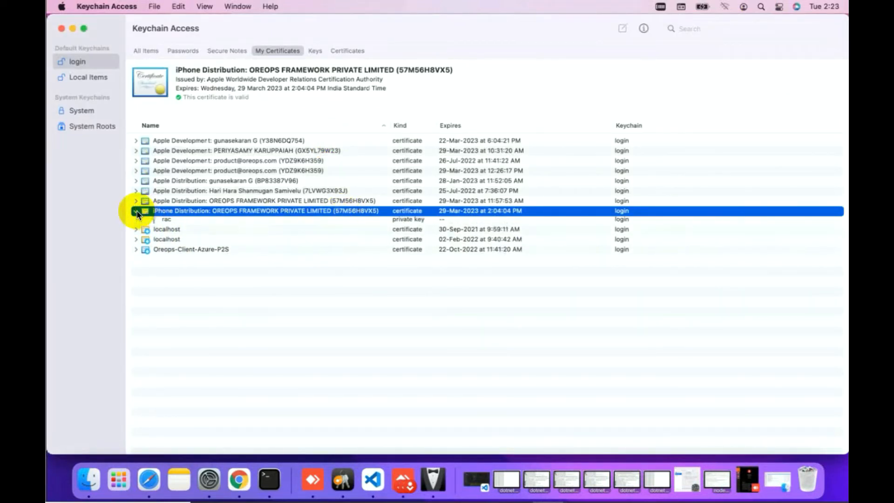
click(167, 222)
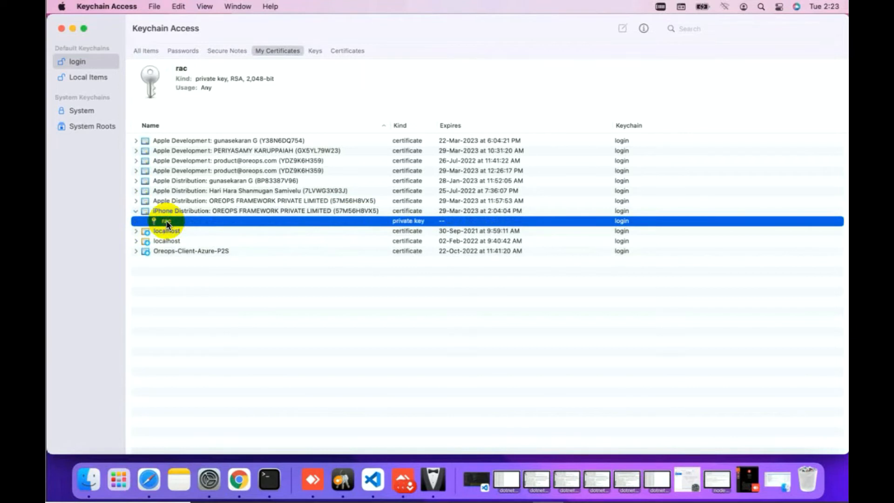
double_click(167, 221)
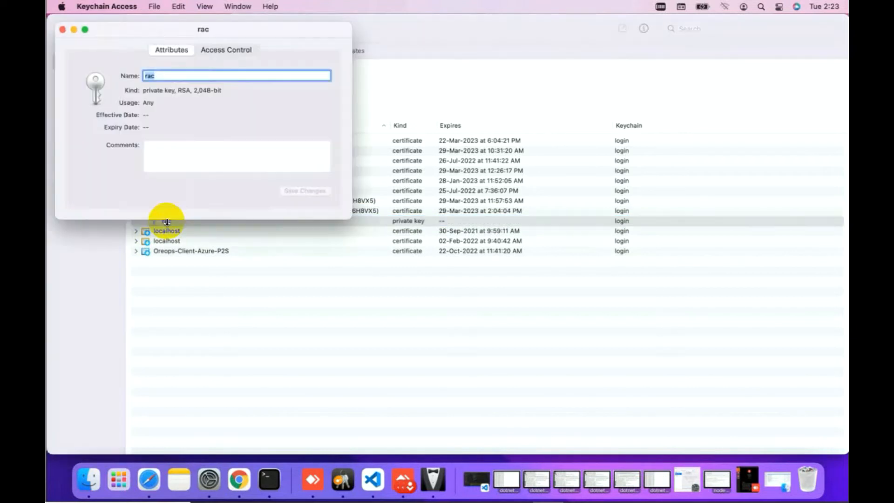
click(62, 29)
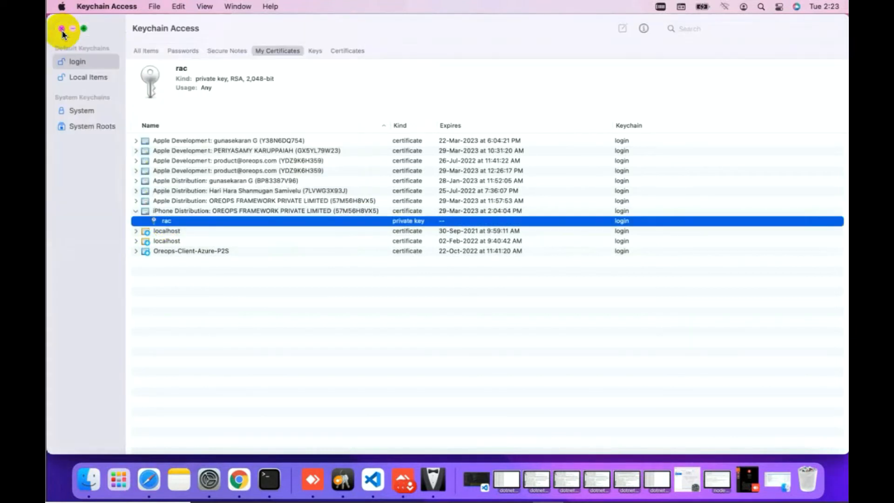
Choose Export for the iPhone Distribution certificate
click(203, 211)
right_click(203, 212)
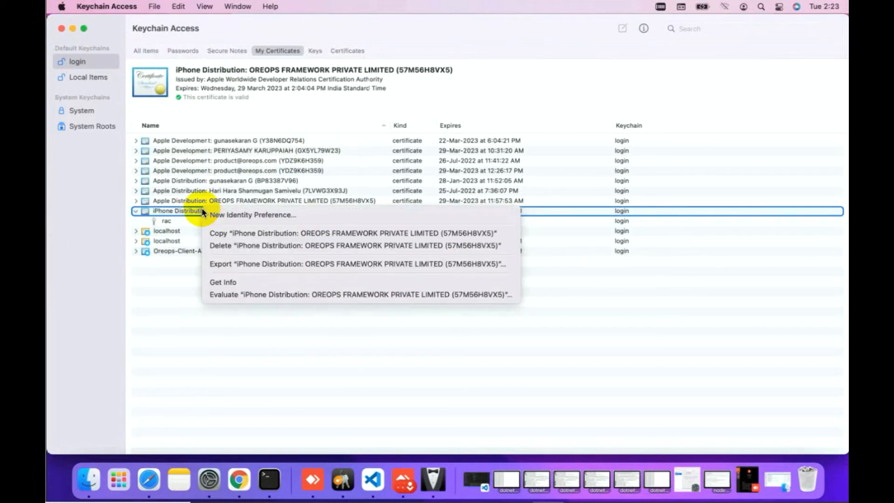
click(238, 263)
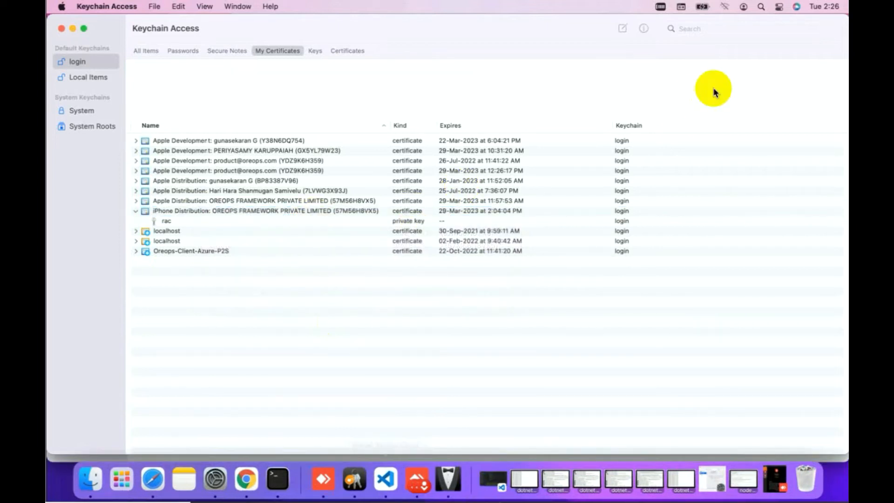
Export the iPhone Distribution certificate as 'Certificates' in .p12 format to Downloads
click(188, 210)
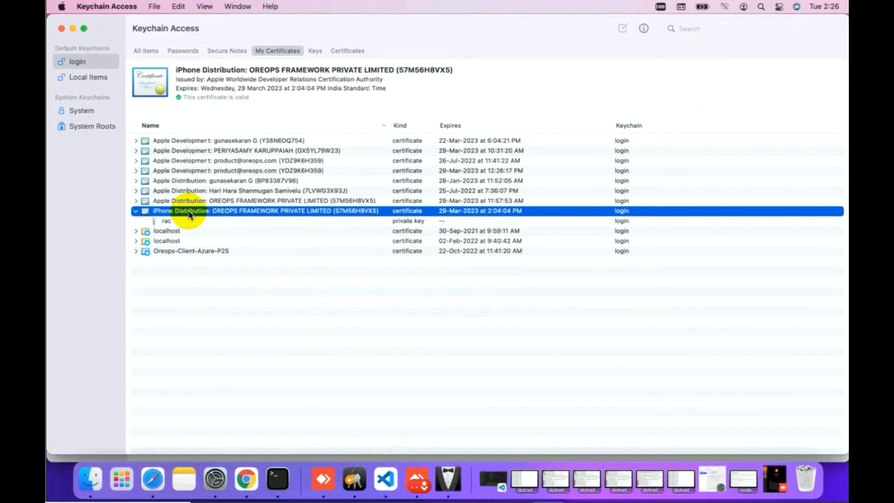
right_click(188, 213)
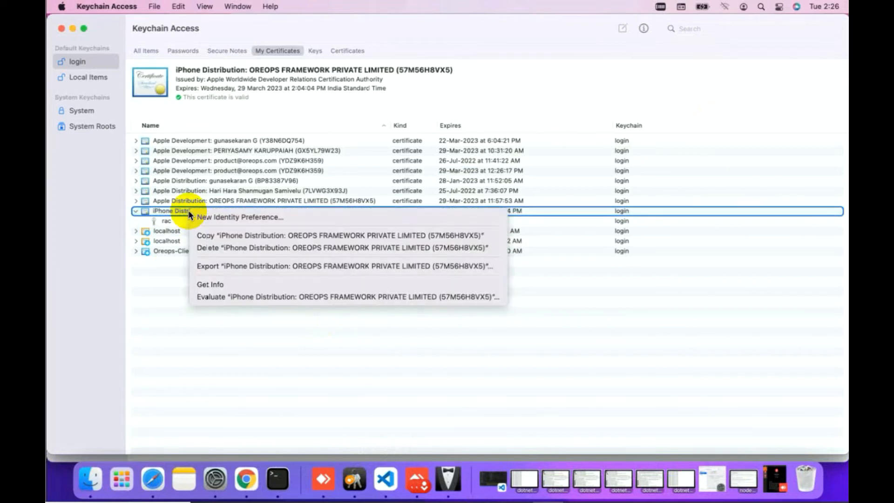
click(210, 269)
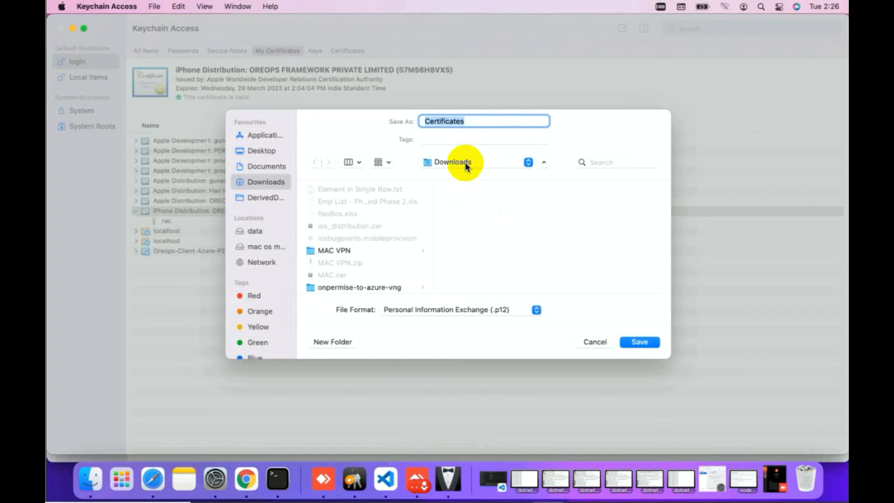
click(465, 164)
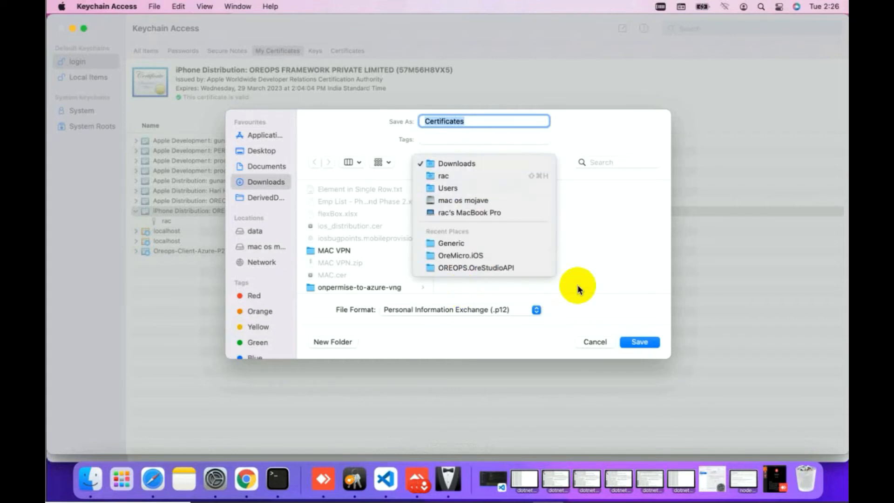
click(435, 311)
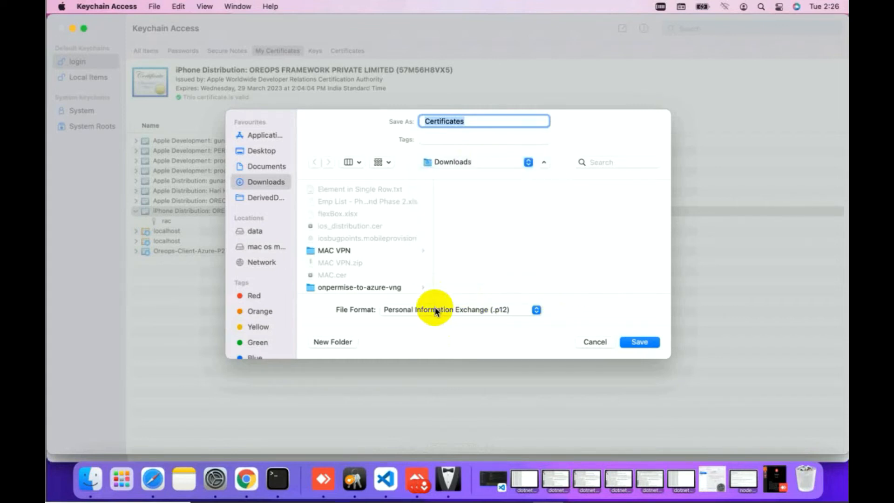
click(435, 310)
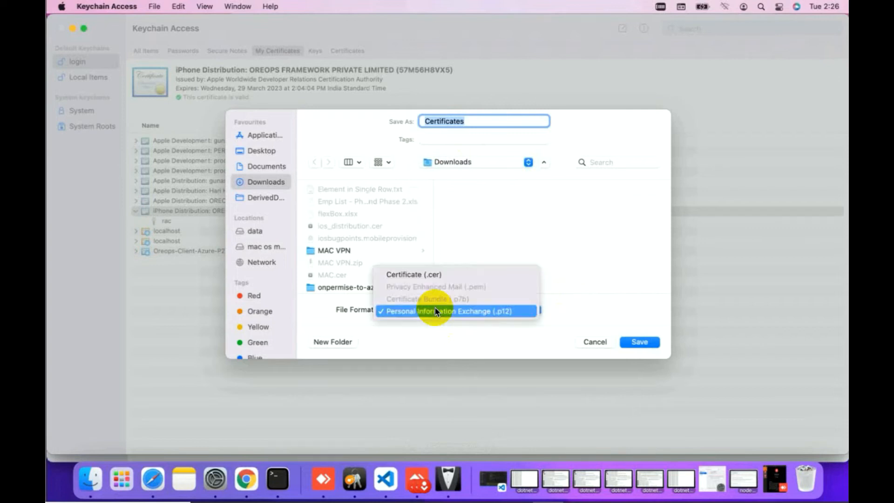
click(612, 275)
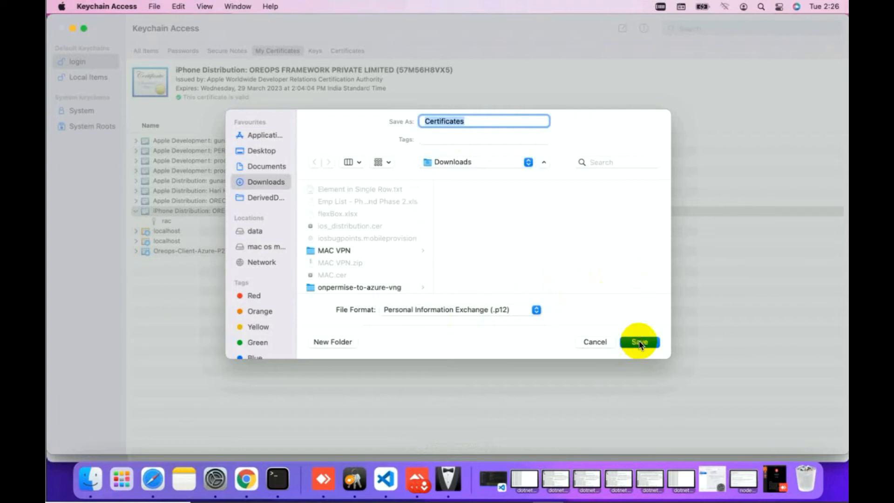
click(639, 343)
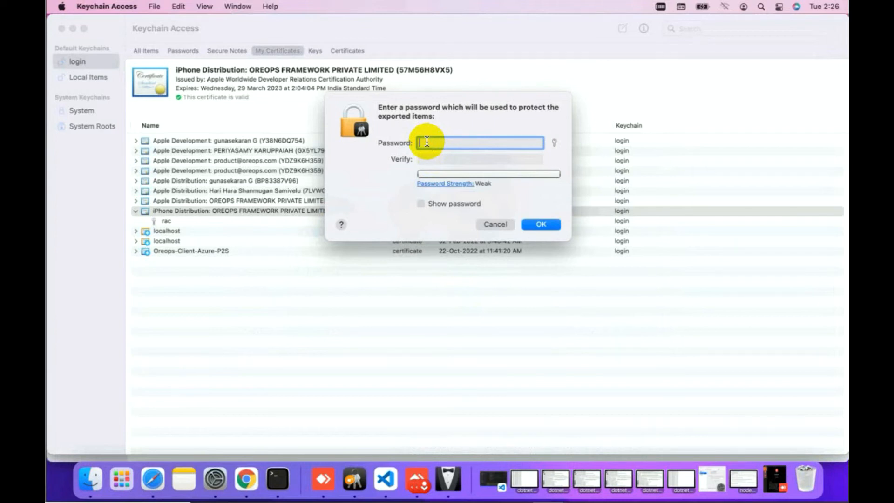
Protect the .p12 export with a new export password, entered and verified
text(123456789)
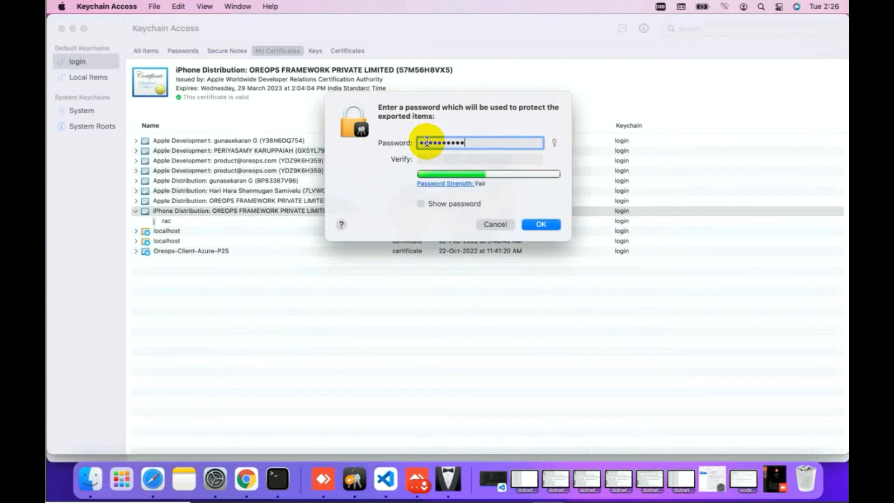
click(430, 161)
text(012345)
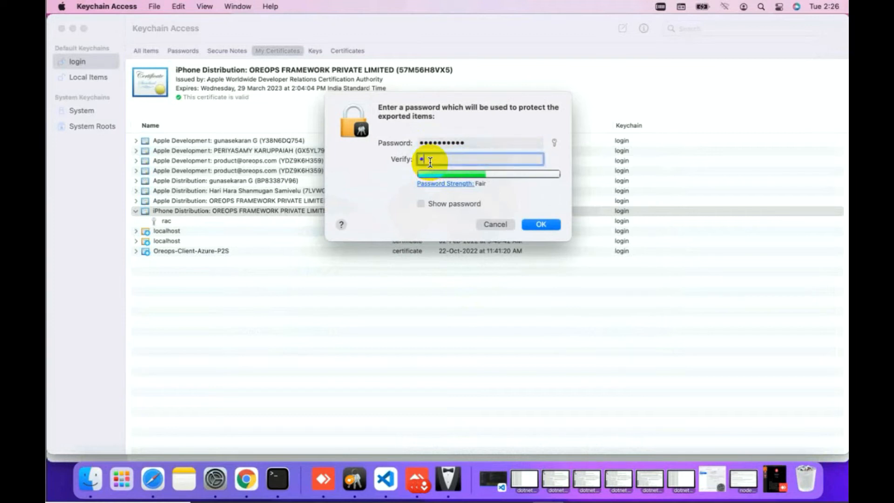
text(67890)
click(543, 227)
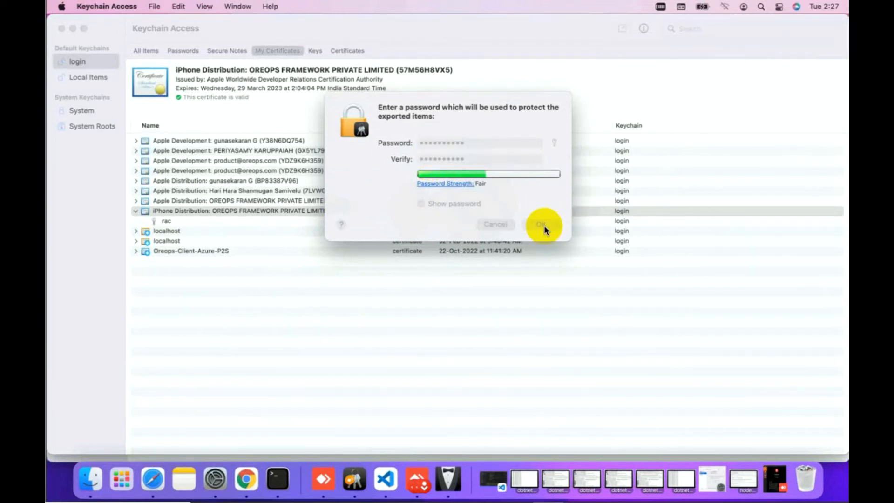
Authorise exporting the rac private key with the login keychain password
click(465, 161)
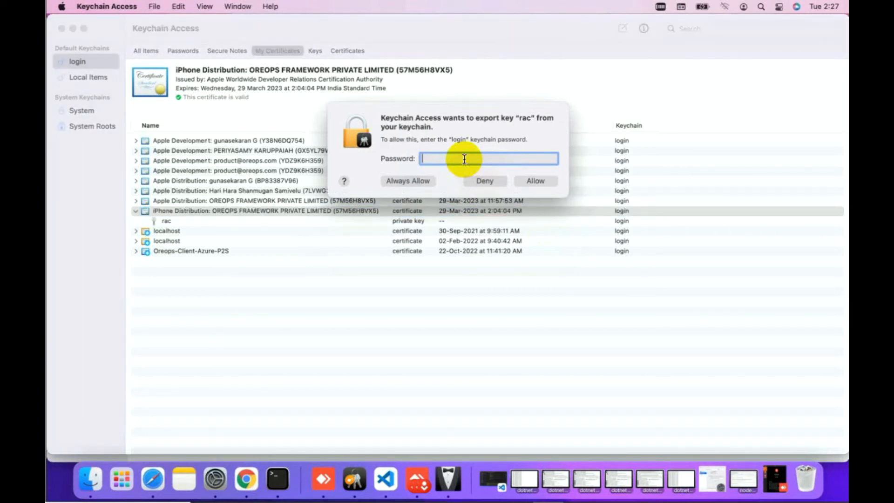
text(•••••)
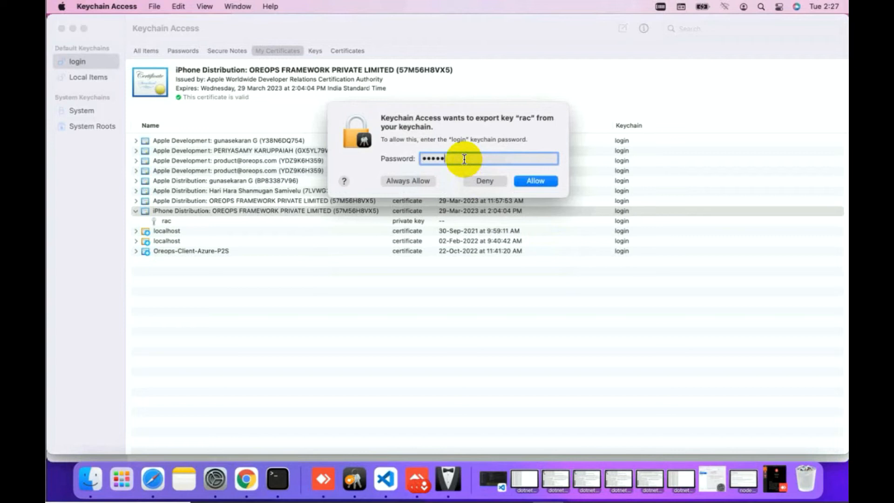
text(••••)
click(536, 181)
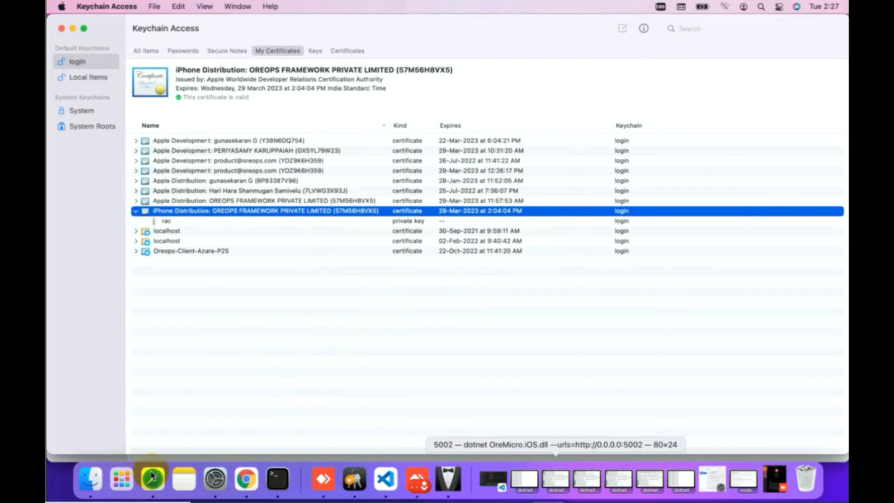
Check Certificates.p12 in Finder's Downloads folder, then return to the portal in Safari
click(91, 480)
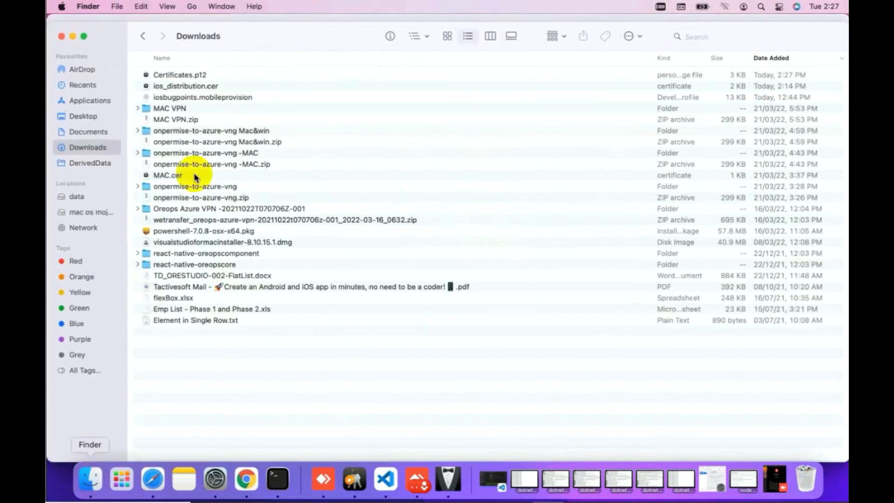
click(197, 77)
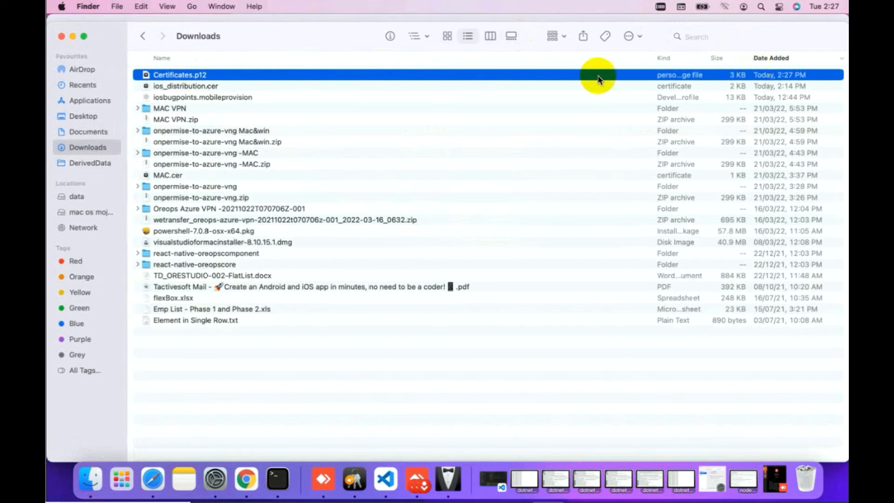
click(179, 77)
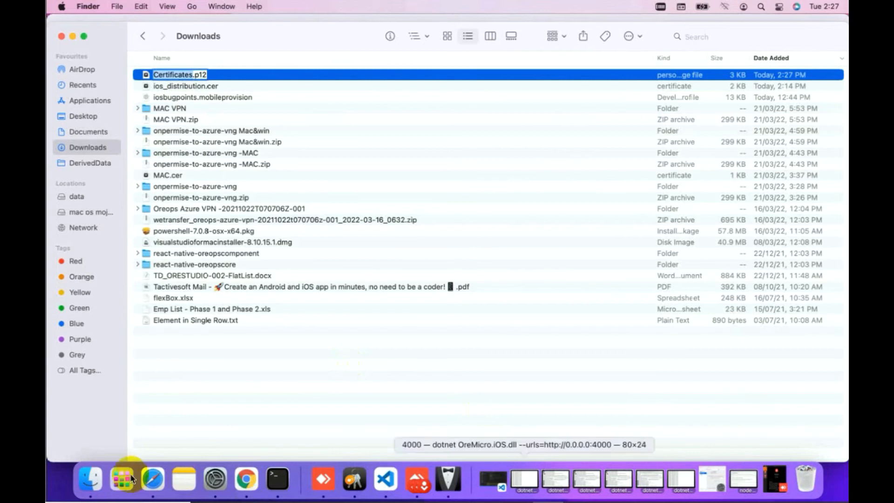
click(153, 480)
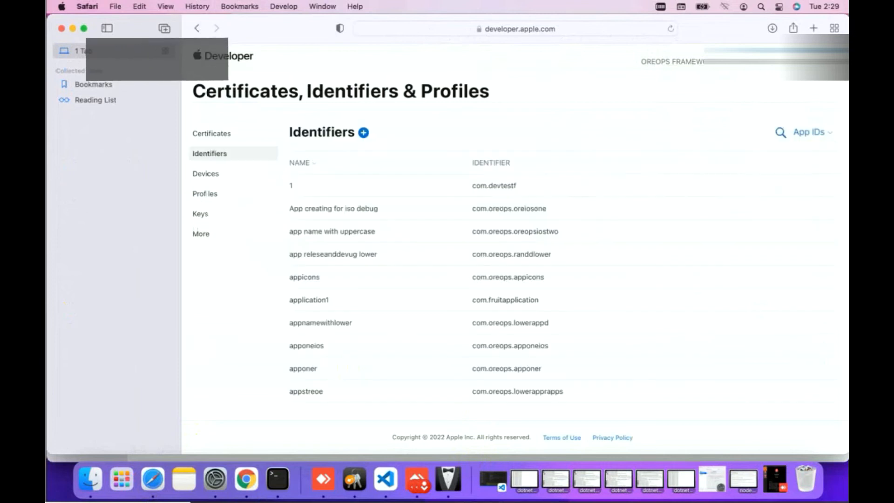
Start registering a new identifier of kind App IDs and type App
click(210, 155)
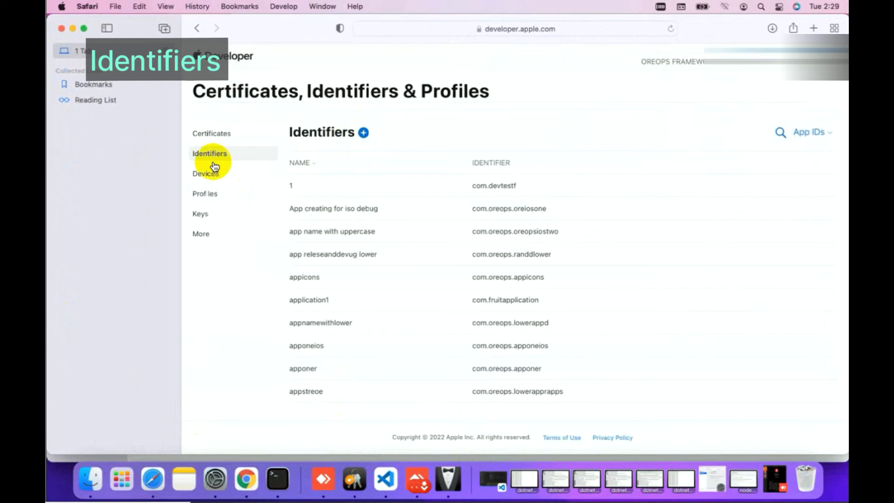
click(364, 136)
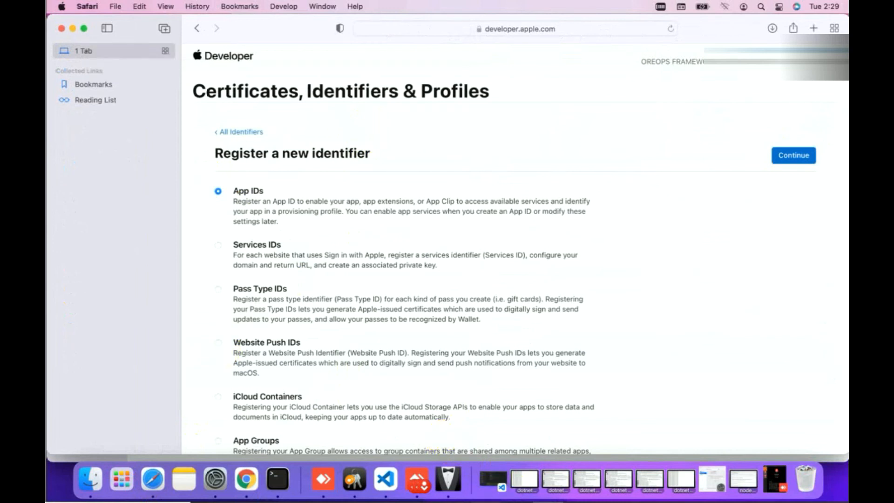
click(793, 158)
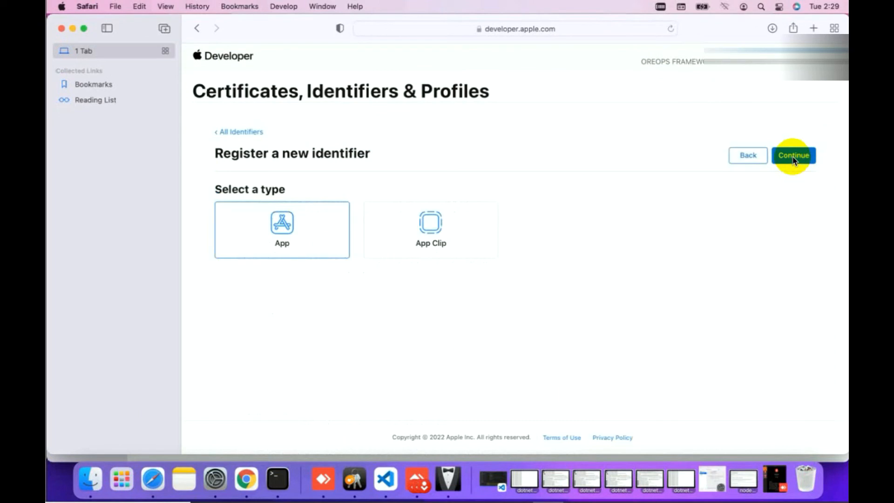
click(796, 157)
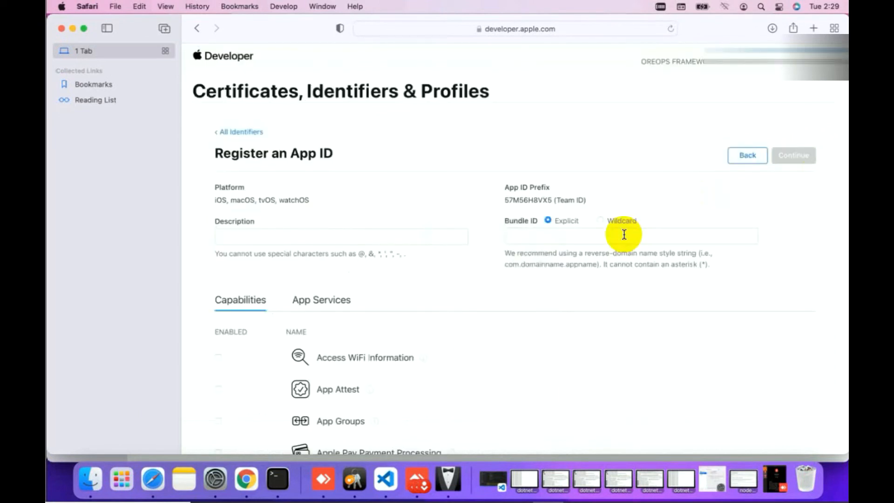
Enter the App ID description 'loopy App', clearing an invalid pasted value
click(538, 235)
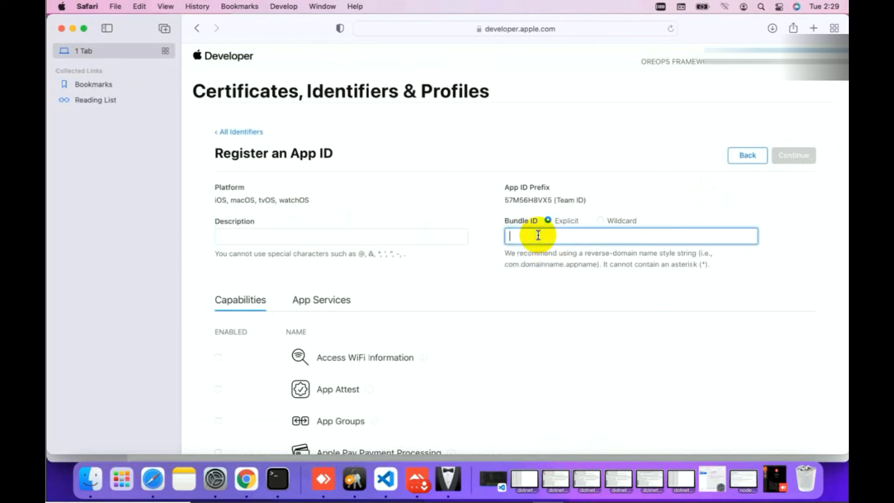
right_click(538, 235)
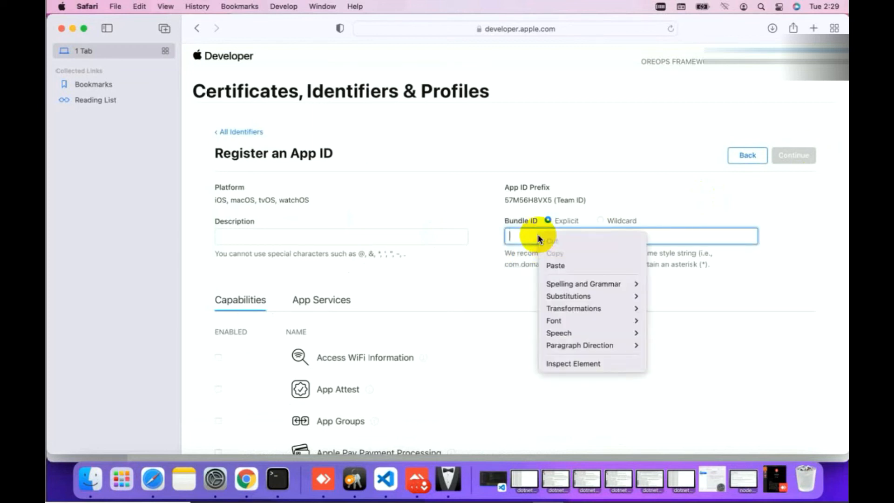
click(556, 266)
key(super+a)
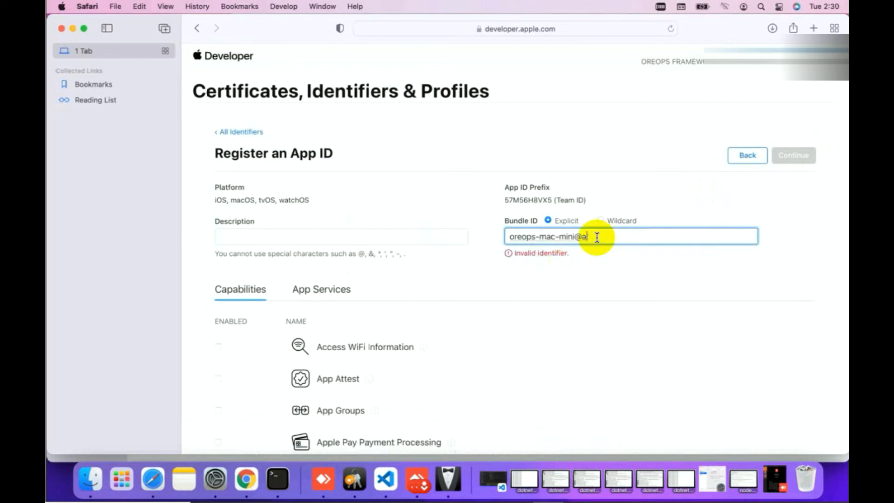
key(BackSpace)
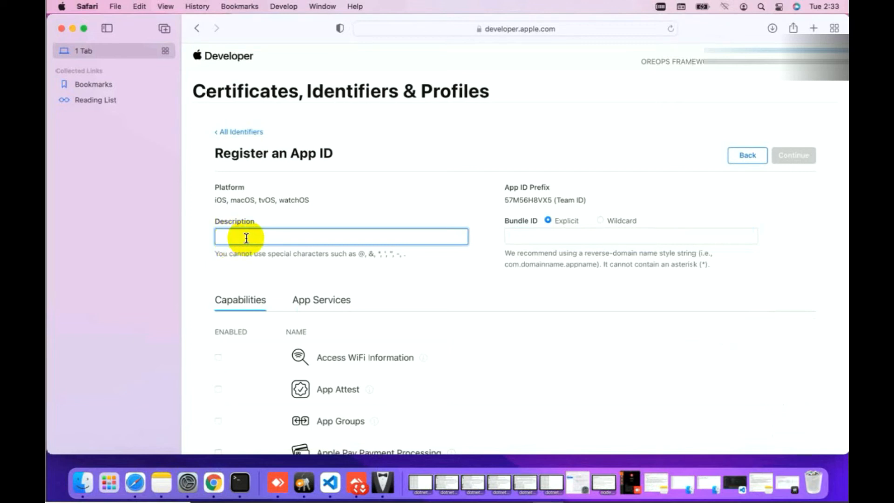
text(lopp)
key(BackSpace)
text(py App)
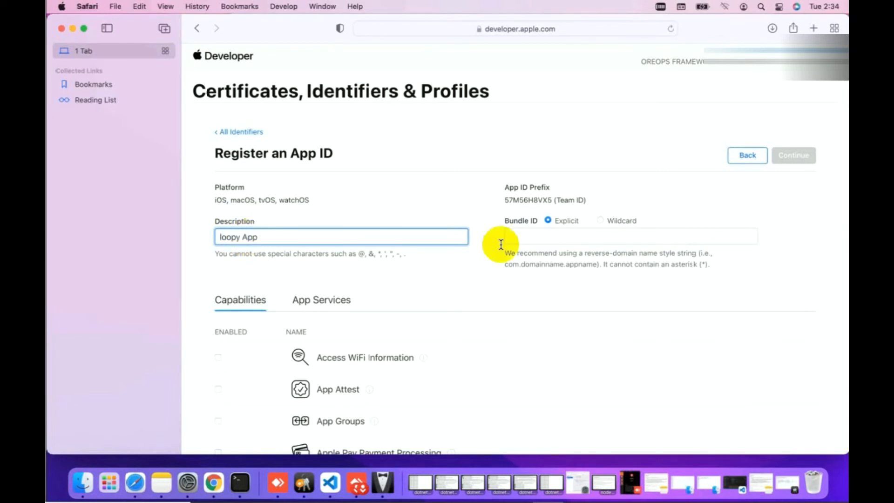
Enter the explicit bundle ID com.oreops.Loopy and submit for confirmation
click(526, 238)
text(com)
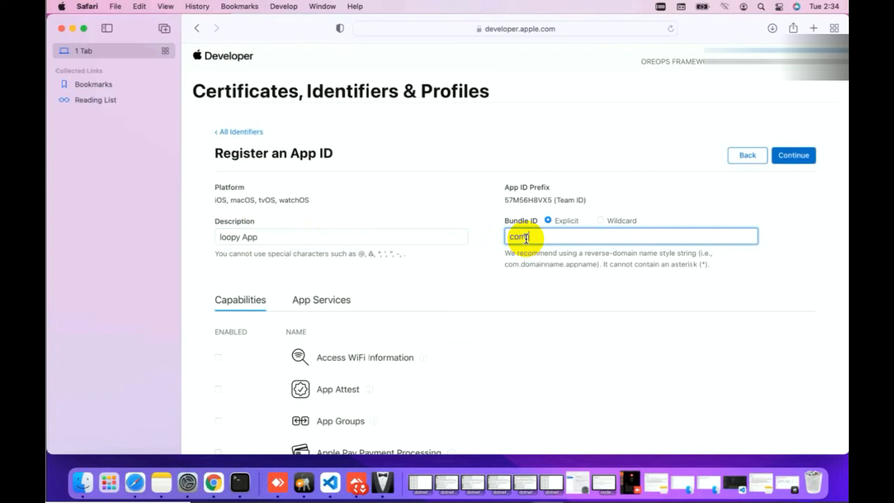
text(.oreops)
text(.loppy)
key(BackSpace)
key(BackSpace)
key(BackSpace)
key(BackSpace)
text(Loopy)
click(795, 156)
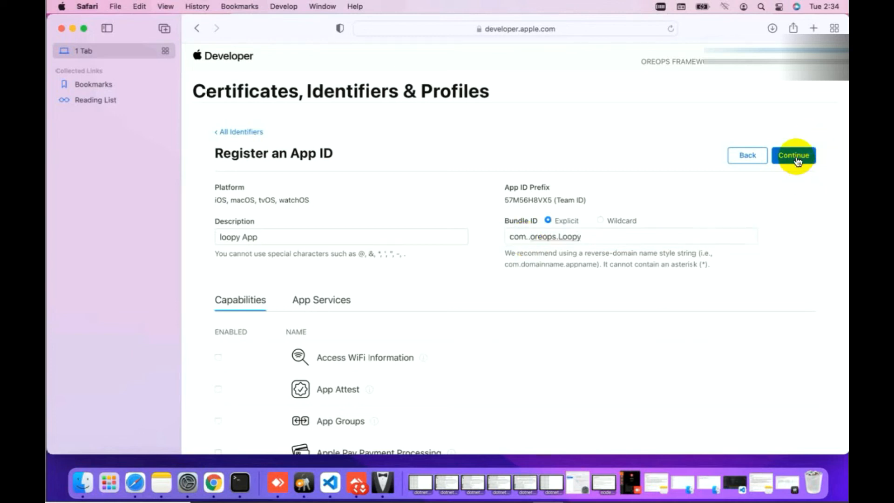
Remove the stray space after 'com.' in the bundle ID and resubmit
click(749, 154)
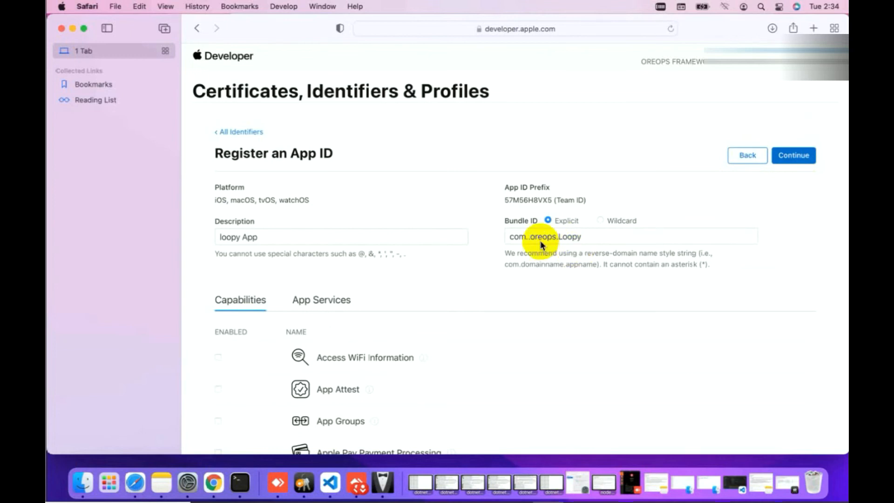
click(530, 238)
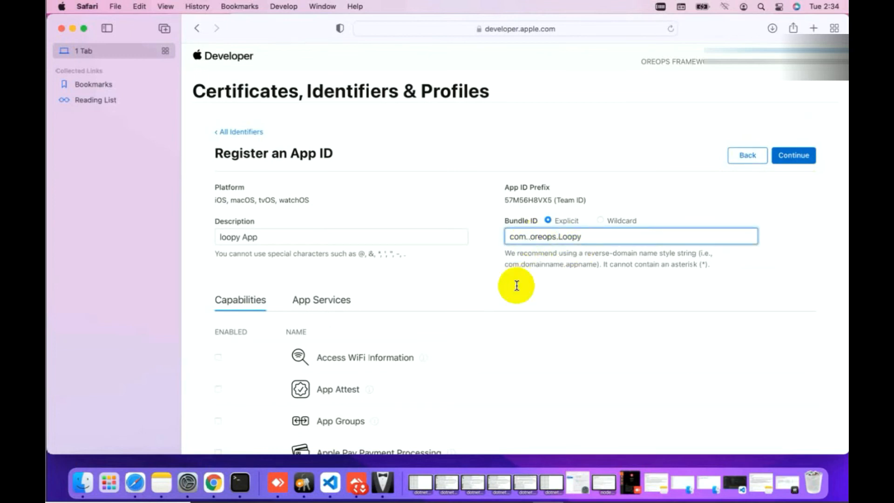
key(BackSpace)
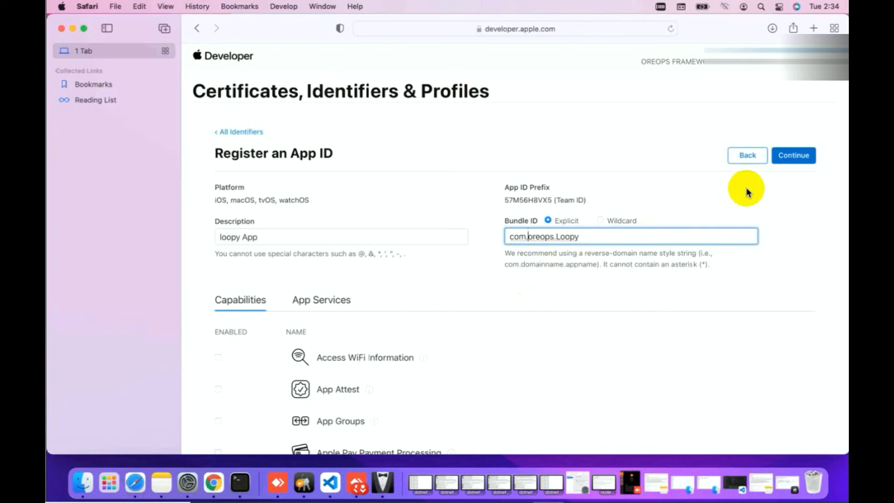
click(800, 155)
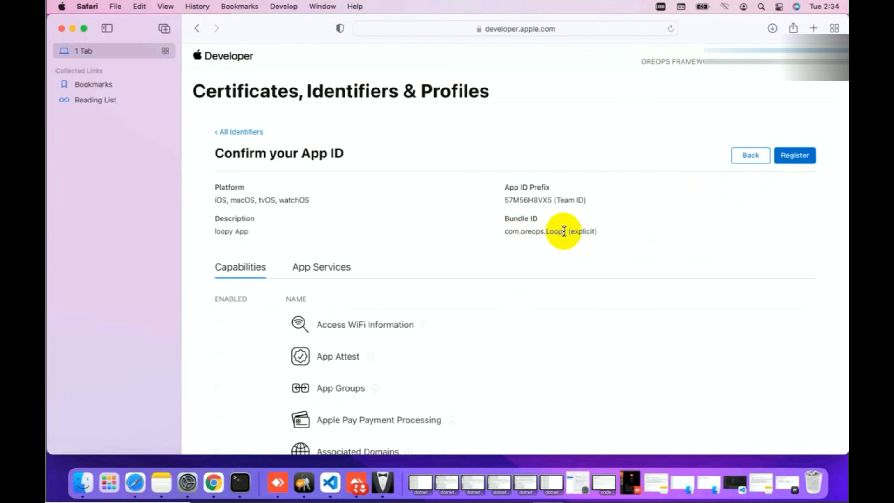
Register the App ID, then find 'Loopy ap' in Identifiers and verify its configuration
click(795, 157)
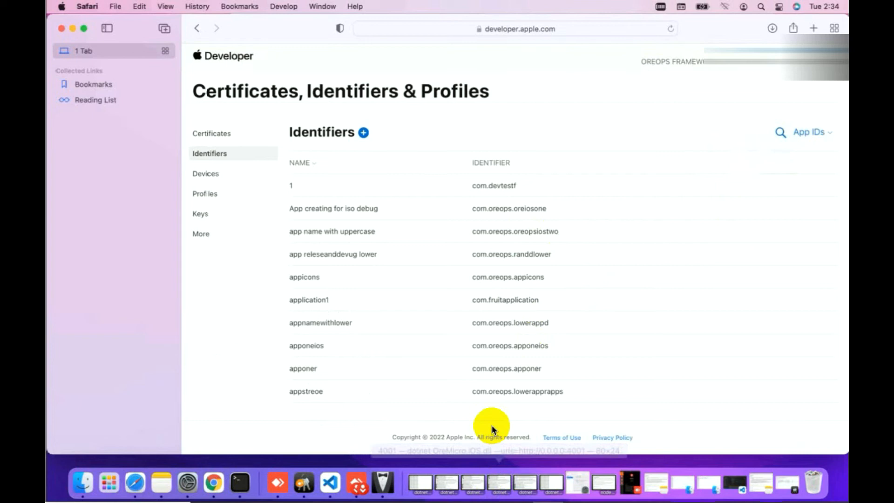
click(780, 132)
text(Loopy)
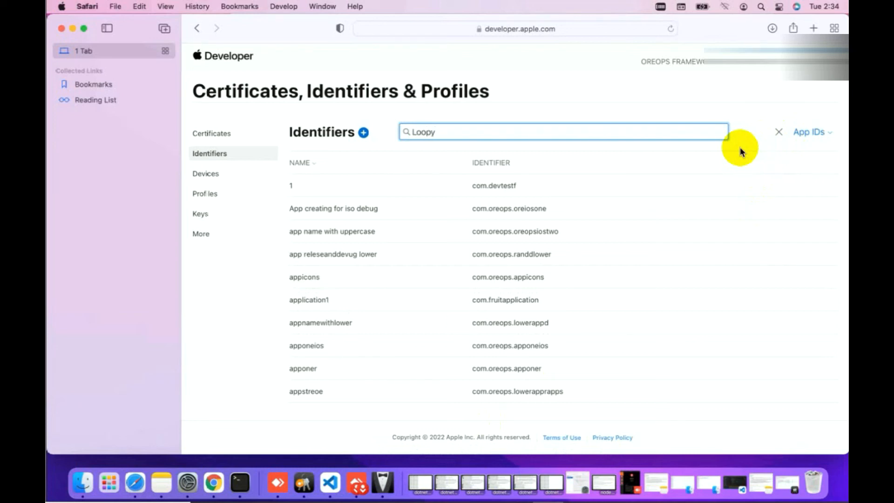
text( app)
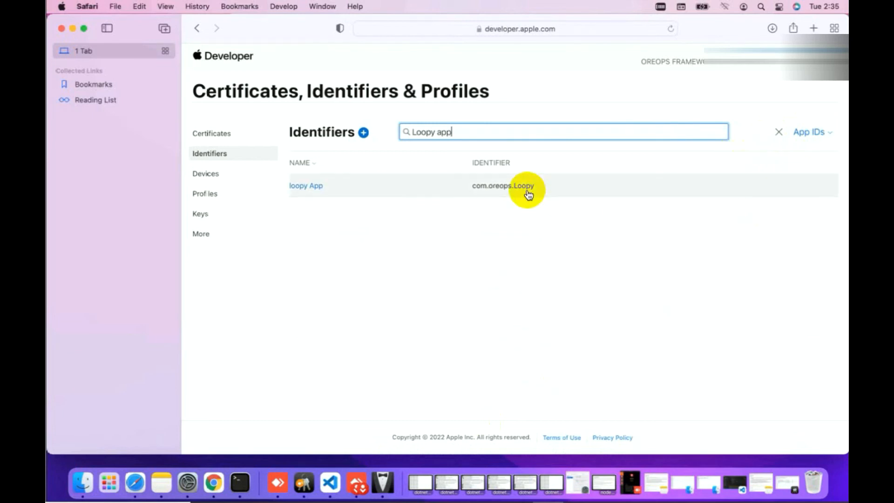
click(528, 194)
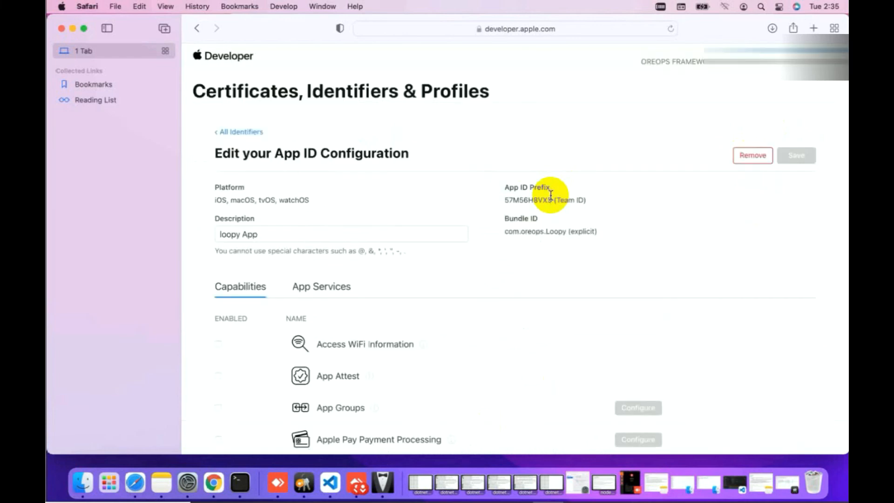
click(218, 134)
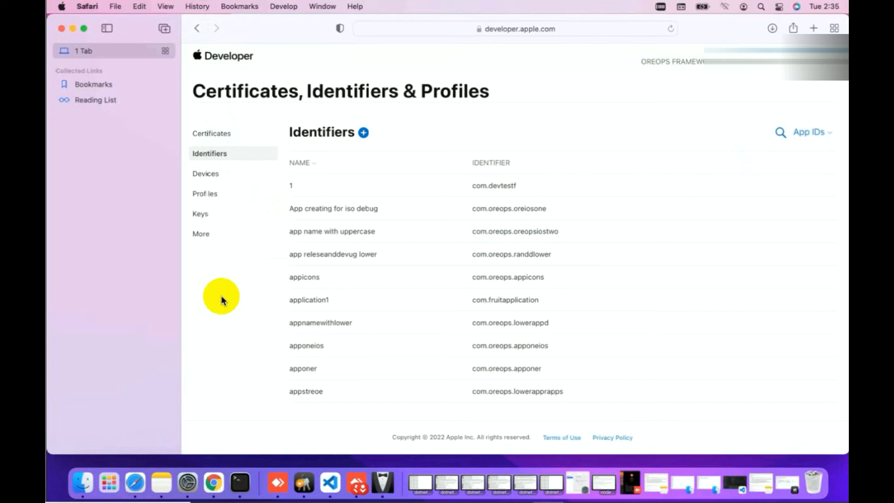
Start a new Ad Hoc provisioning profile and select the loopy App ID (com.oreops.Loopy)
click(212, 194)
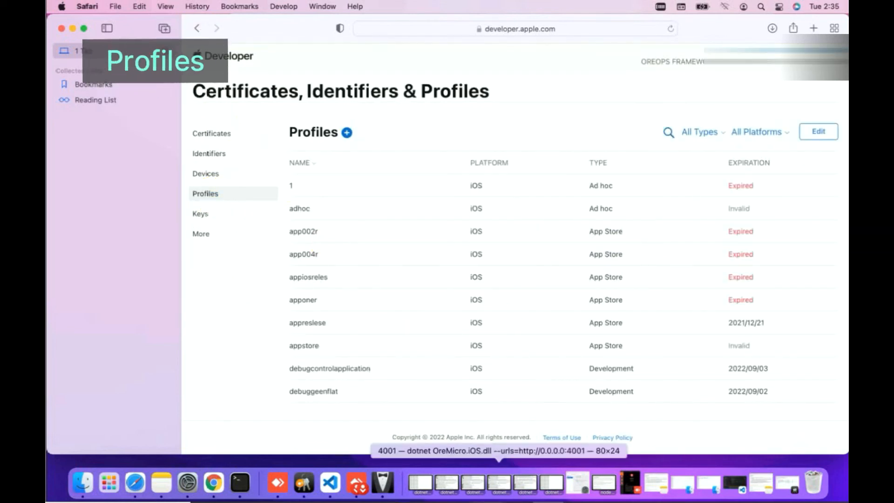
scroll(365, 103, down, 1)
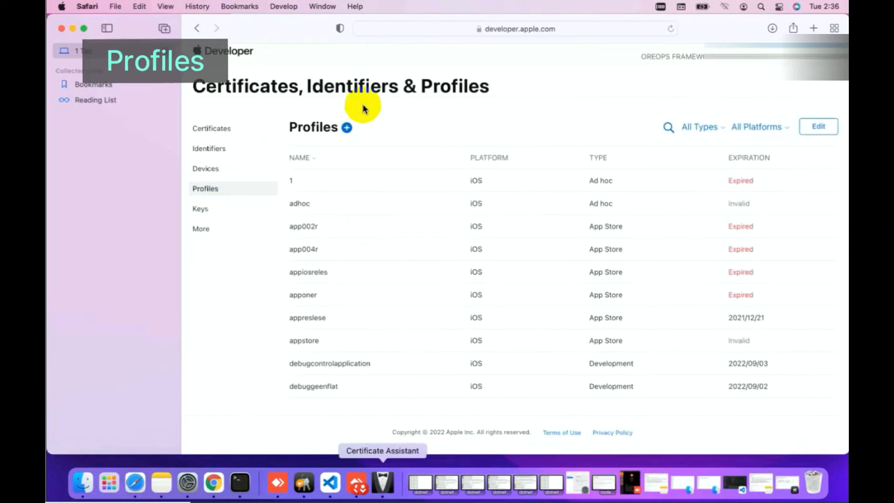
click(347, 128)
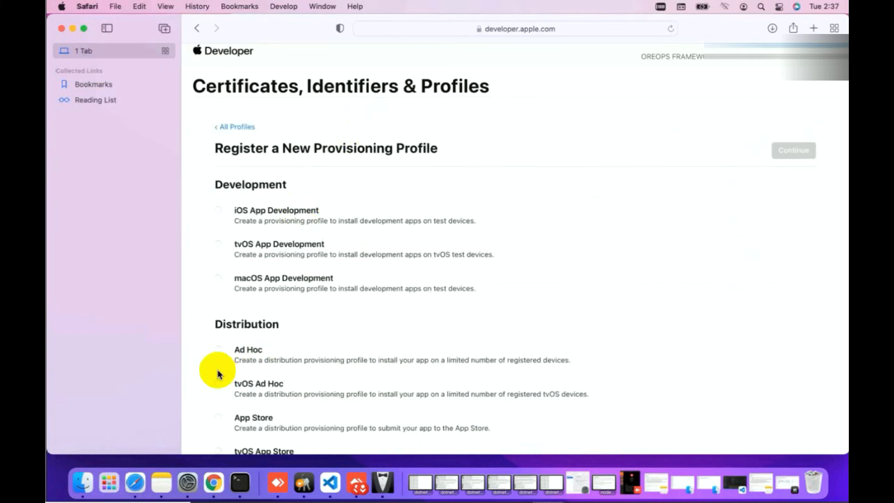
click(217, 350)
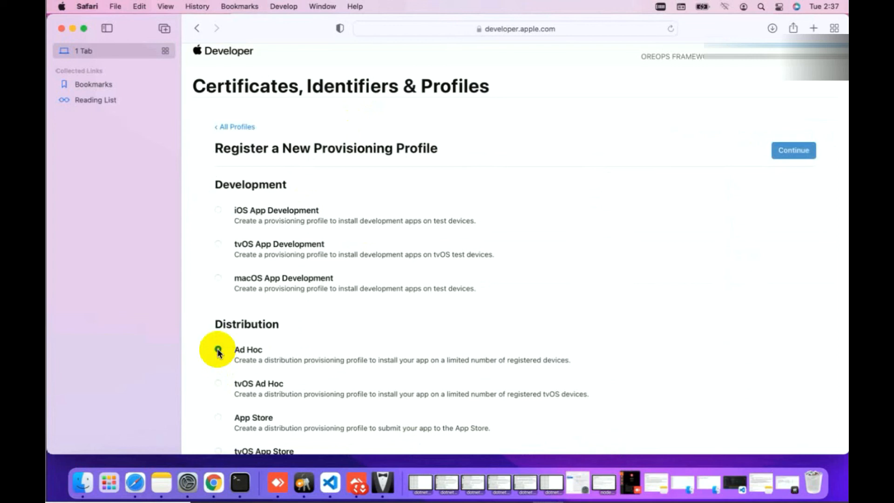
click(792, 150)
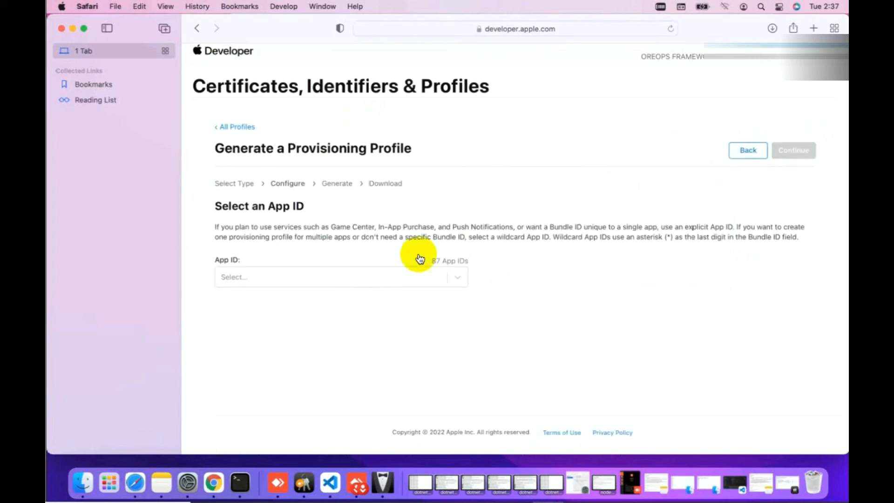
click(359, 276)
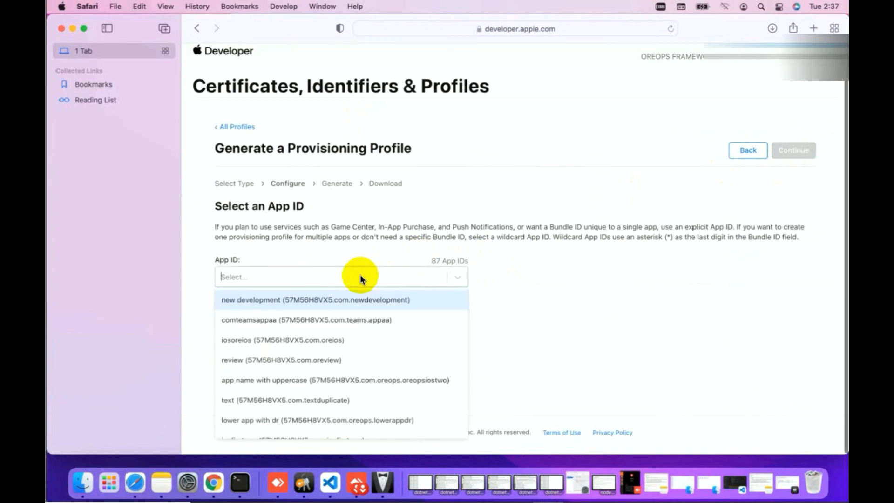
text(loop)
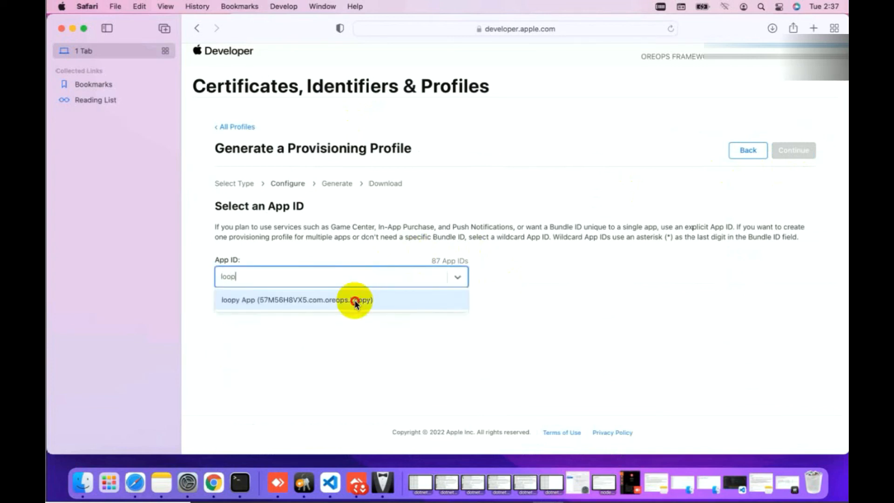
click(354, 301)
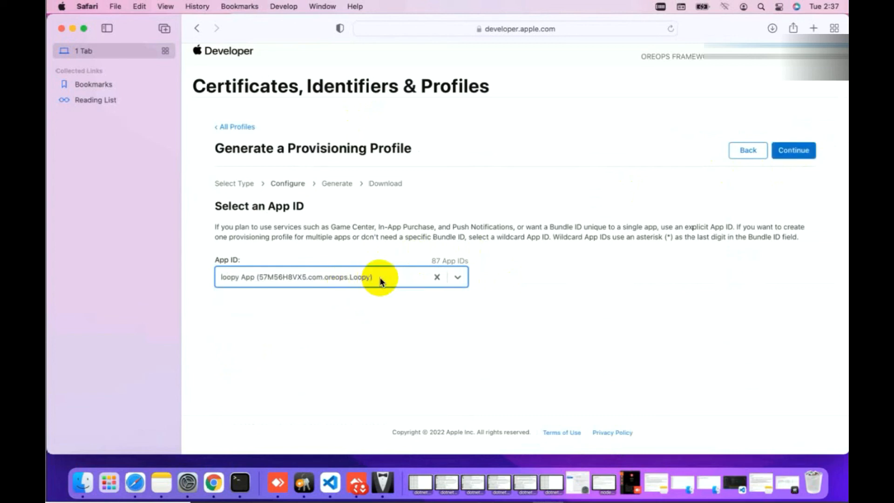
Add the iOS Distribution certificate and two test devices, including ss, to the profile
click(792, 151)
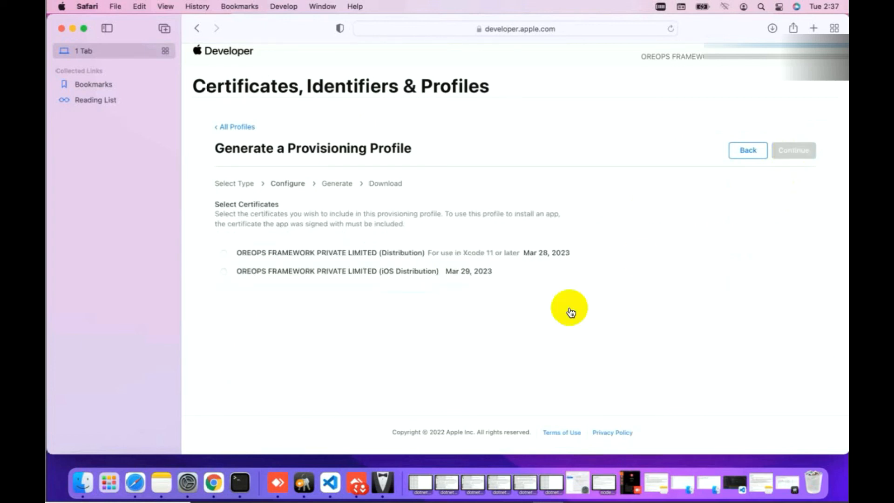
click(224, 272)
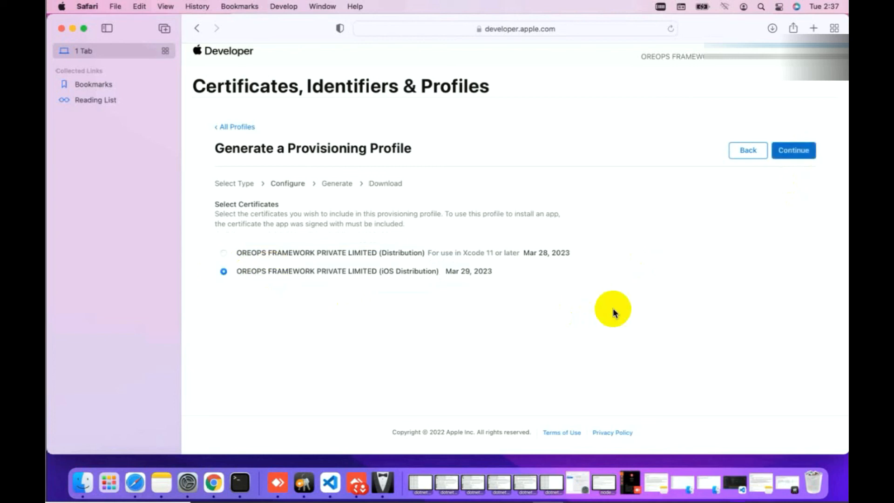
click(799, 154)
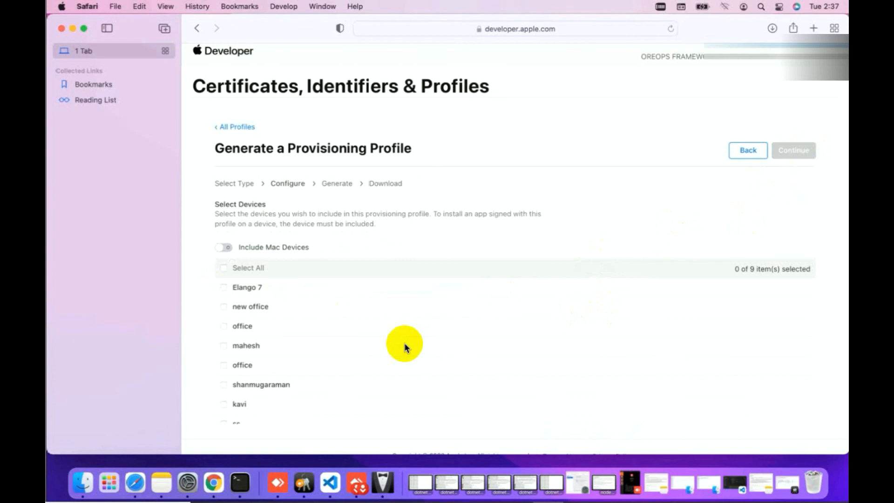
scroll(404, 347, down, 2)
click(224, 372)
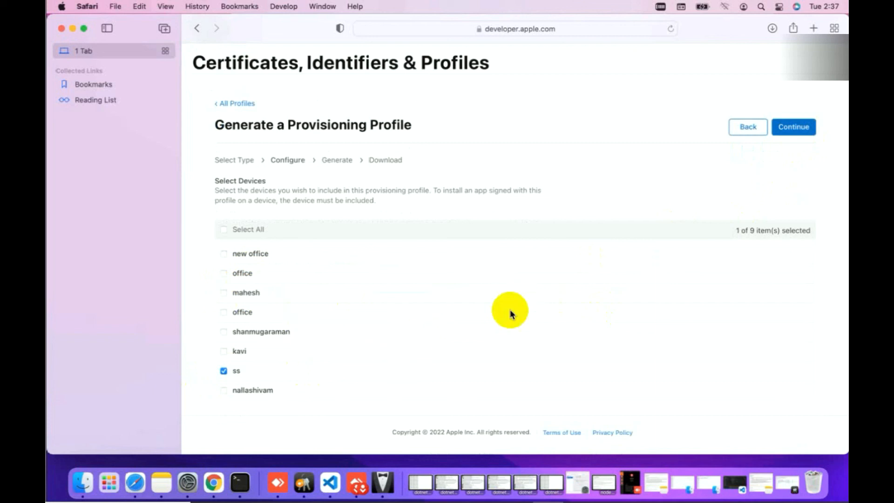
scroll(511, 313, up, 2)
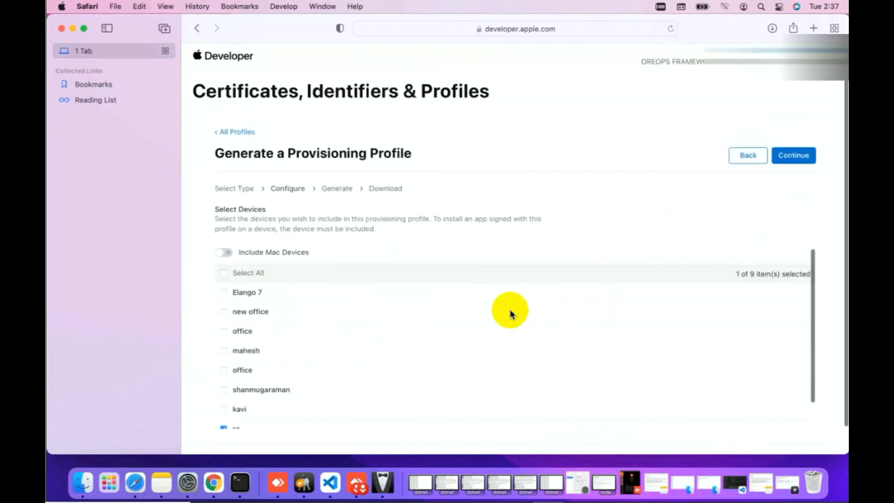
click(224, 292)
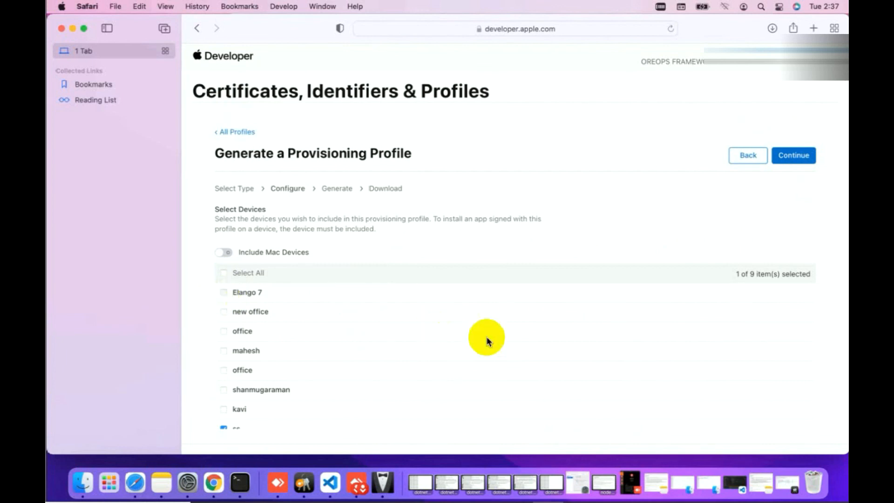
click(795, 157)
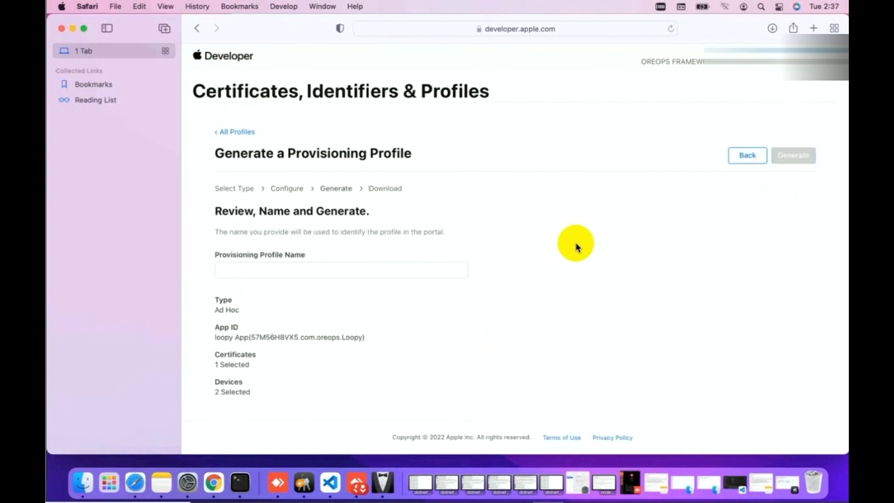
Name the profile Loopy Apps and generate it, renaming after a duplicate-name error
click(307, 268)
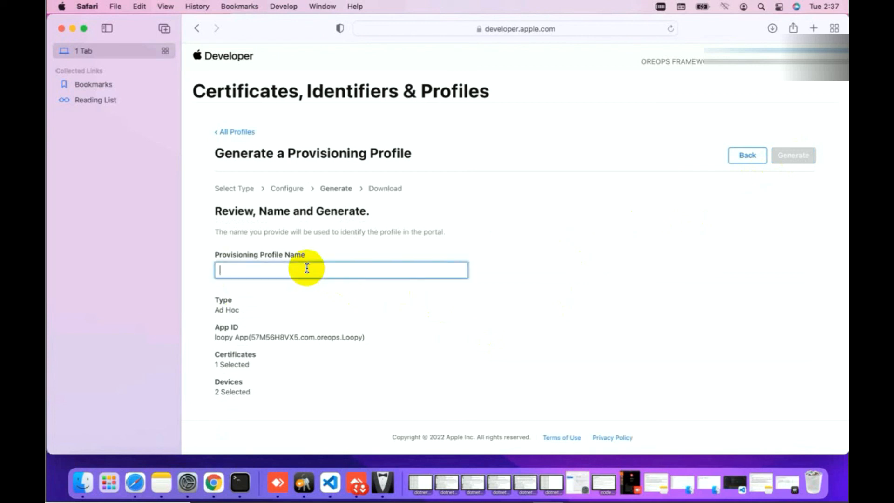
text(Loopy App)
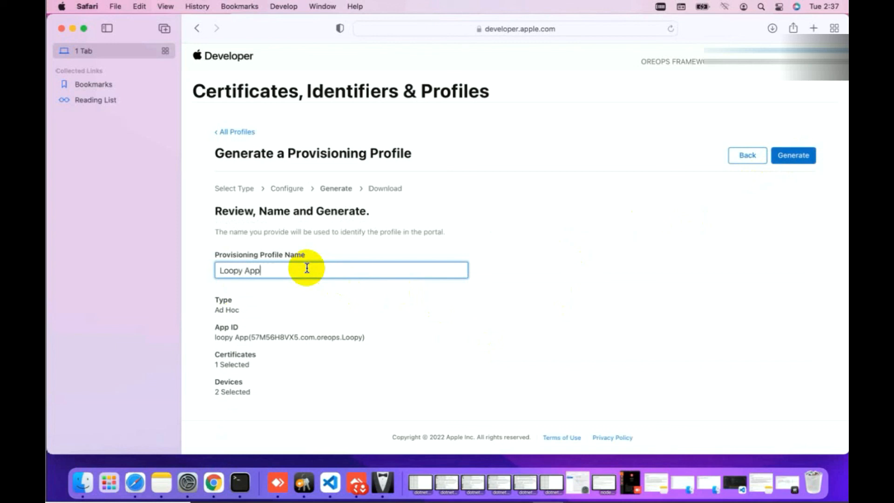
click(789, 159)
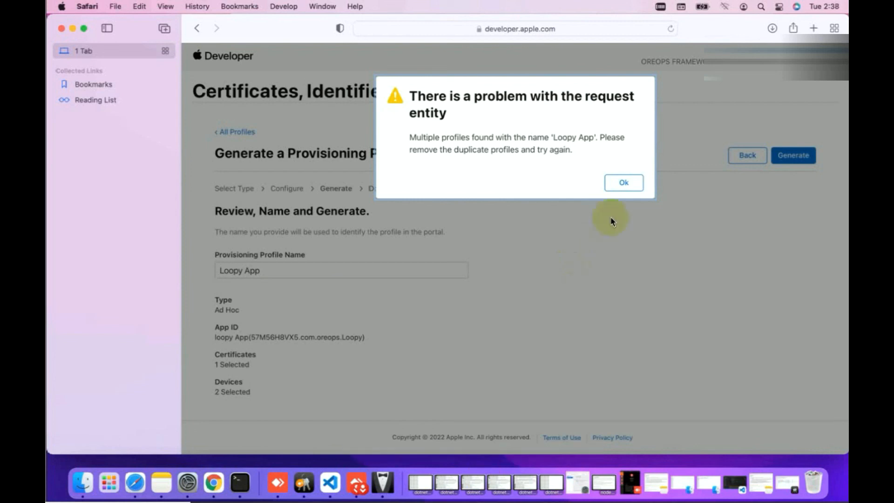
click(620, 184)
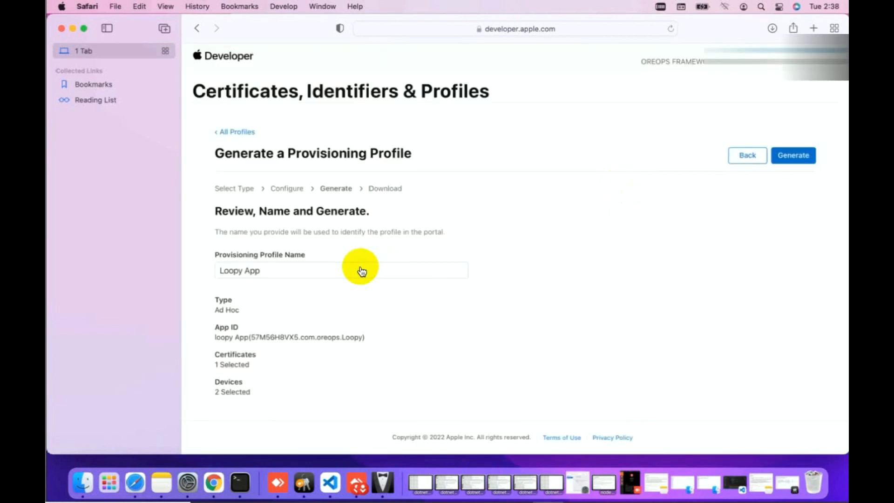
click(278, 274)
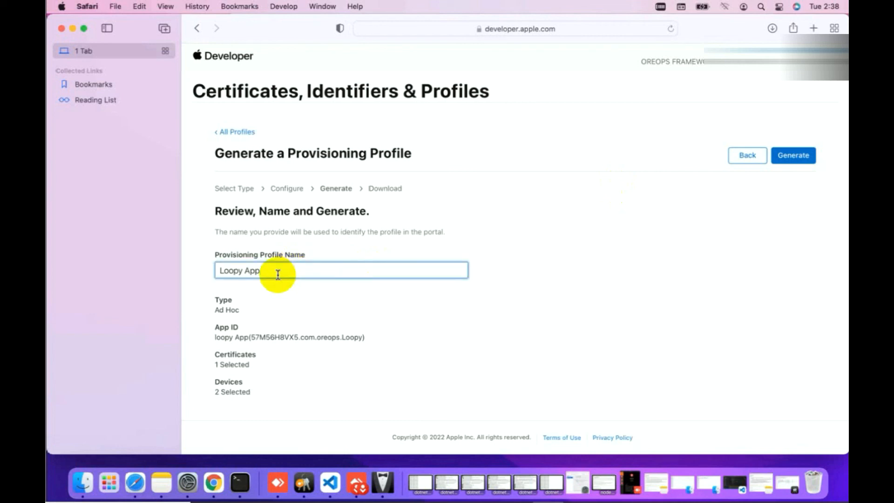
click(797, 156)
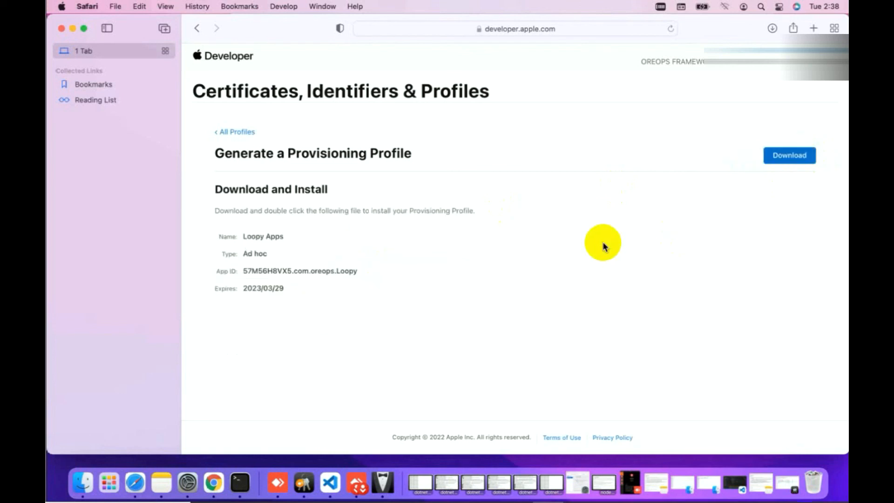
Download the Loopy Apps profile, select it in Safari's downloads, and switch to Finder
click(785, 159)
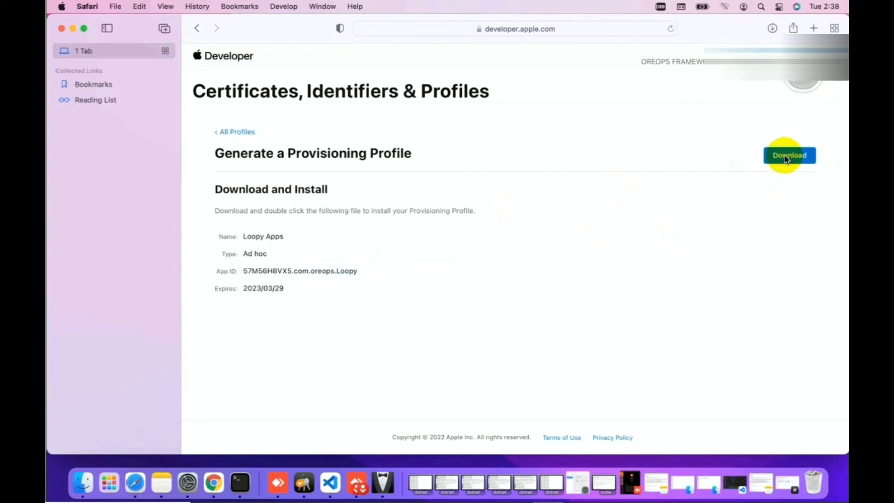
click(772, 28)
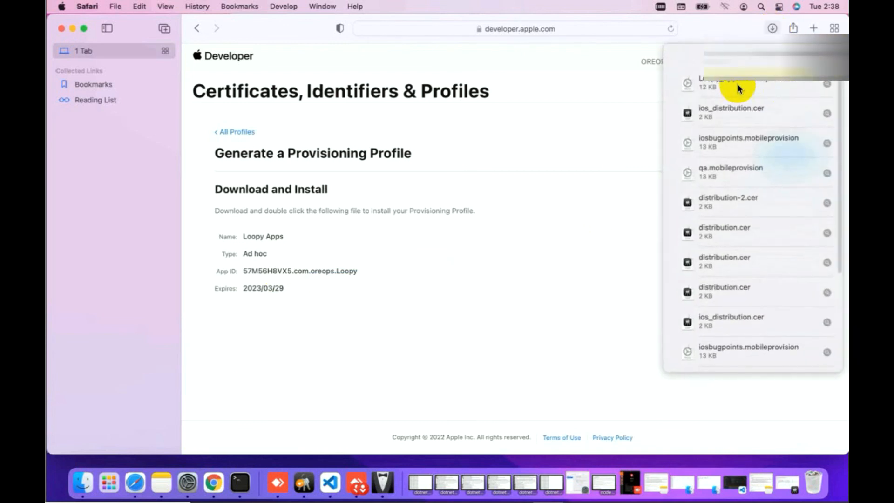
click(737, 87)
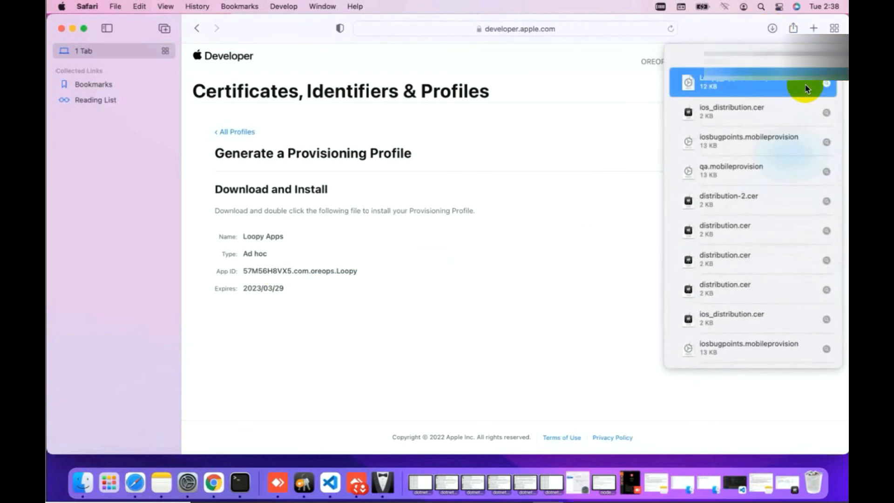
click(84, 483)
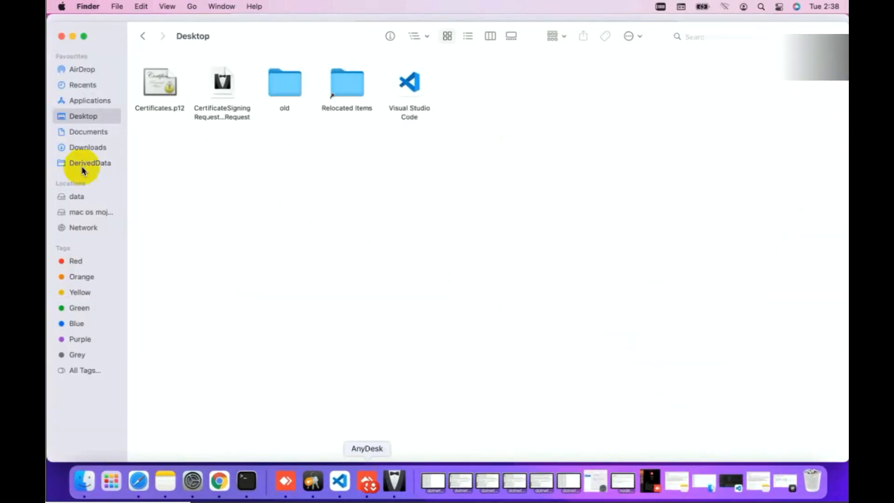
Confirm Loopy_Apps.mobileprovision in Downloads, then close Safari's downloads list
click(97, 153)
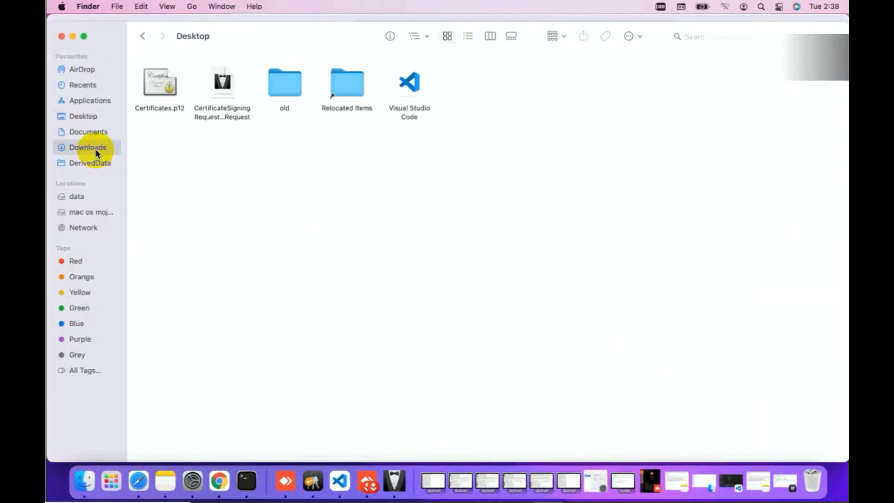
click(235, 73)
click(236, 75)
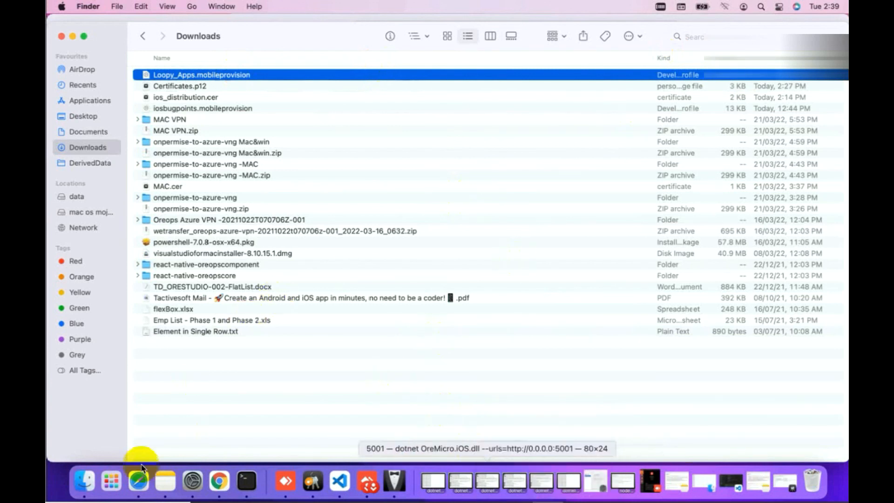
click(138, 479)
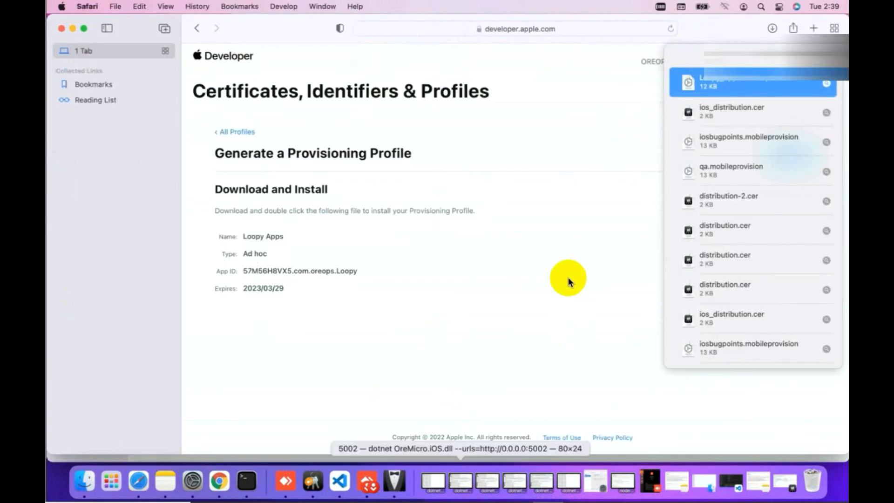
click(567, 264)
click(592, 216)
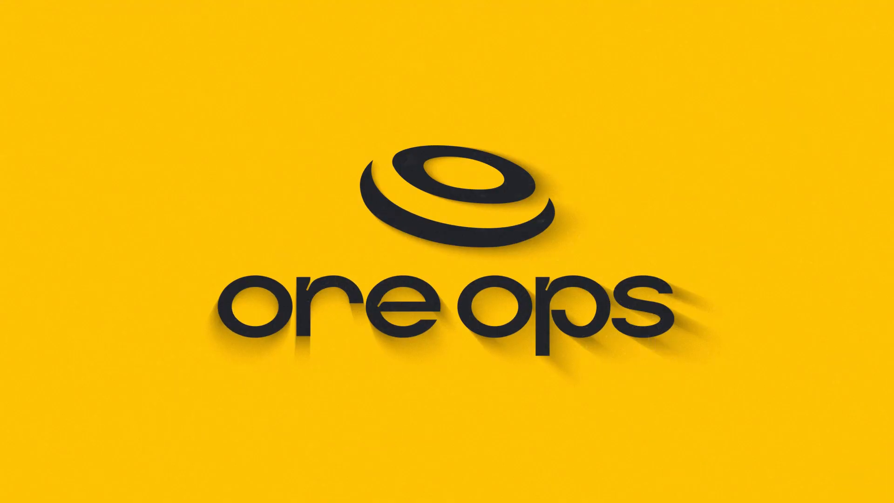